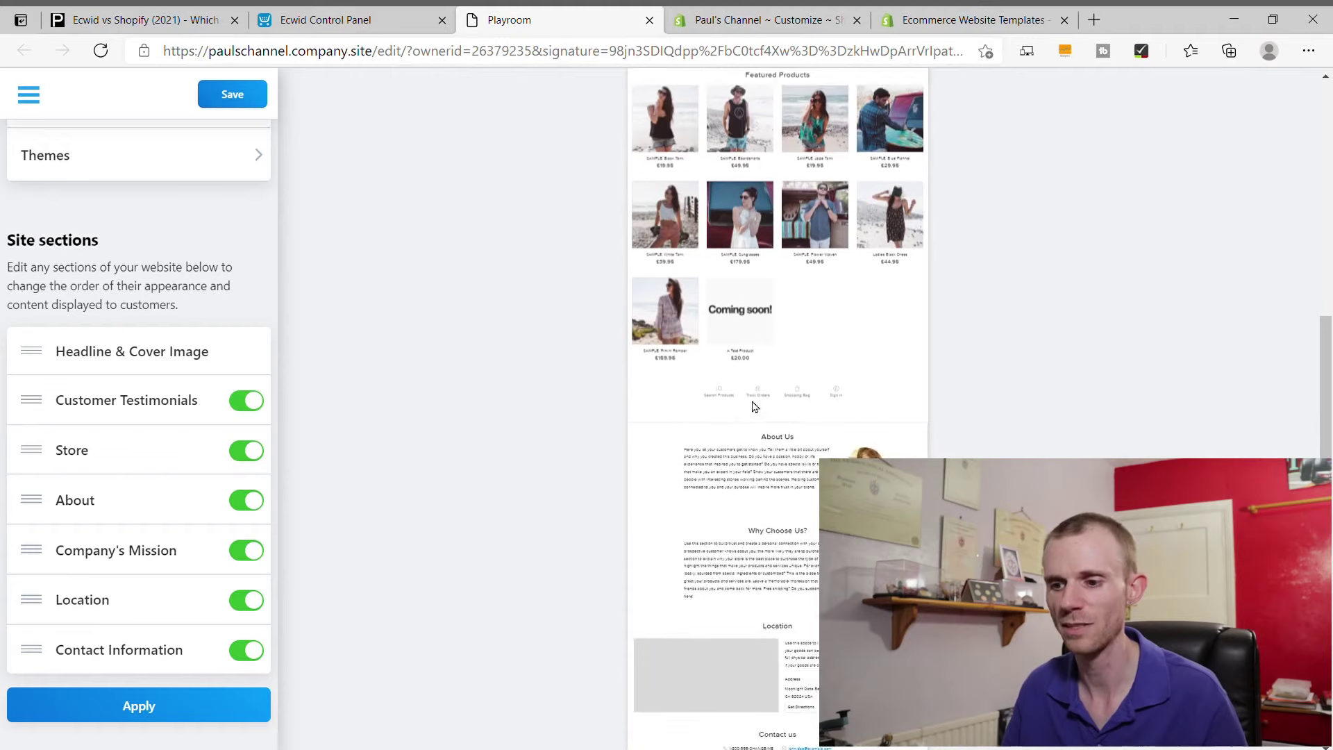
- Move the About site section above Customer Testimonials and disable it
{"action": "scroll", "coordinate": [589, 414], "scroll_direction": "up", "scroll_amount": 7}
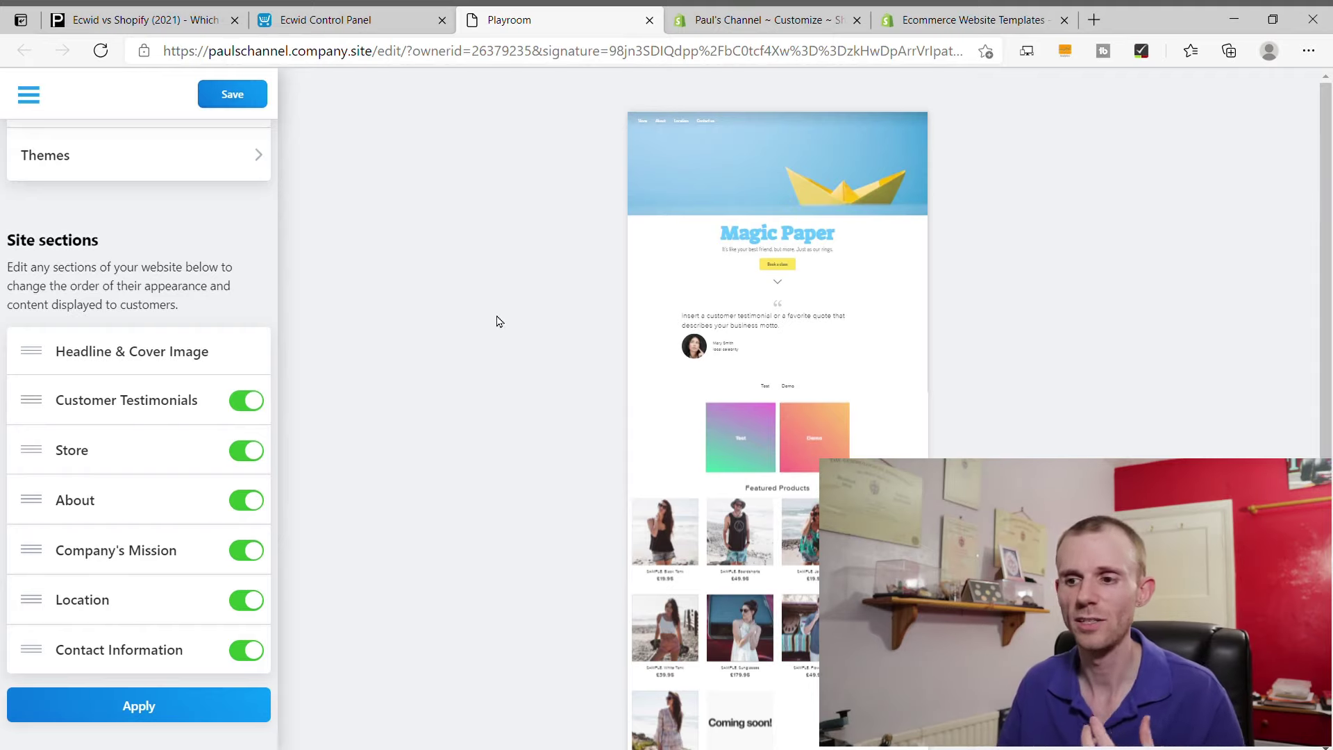
{"action": "left_click_drag", "start_coordinate": [27, 506], "coordinate": [30, 409]}
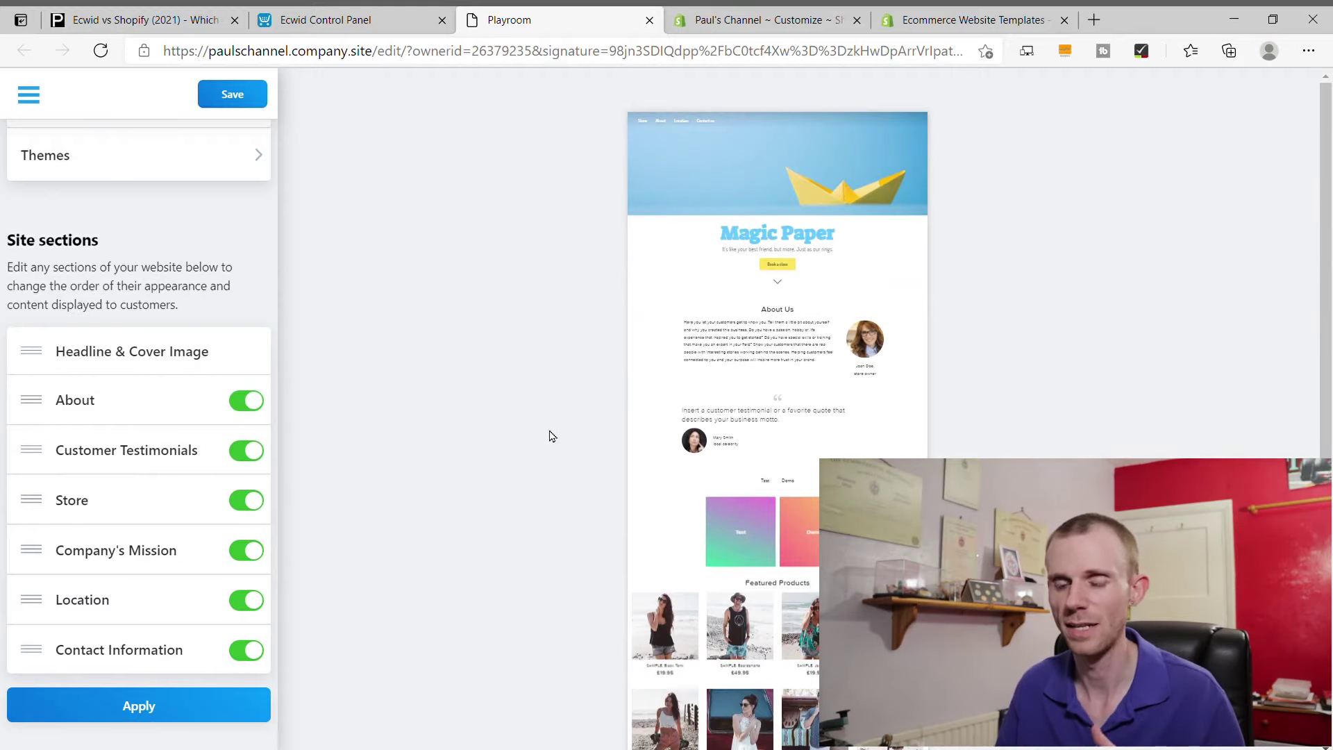
{"action": "left_click", "coordinate": [250, 401]}
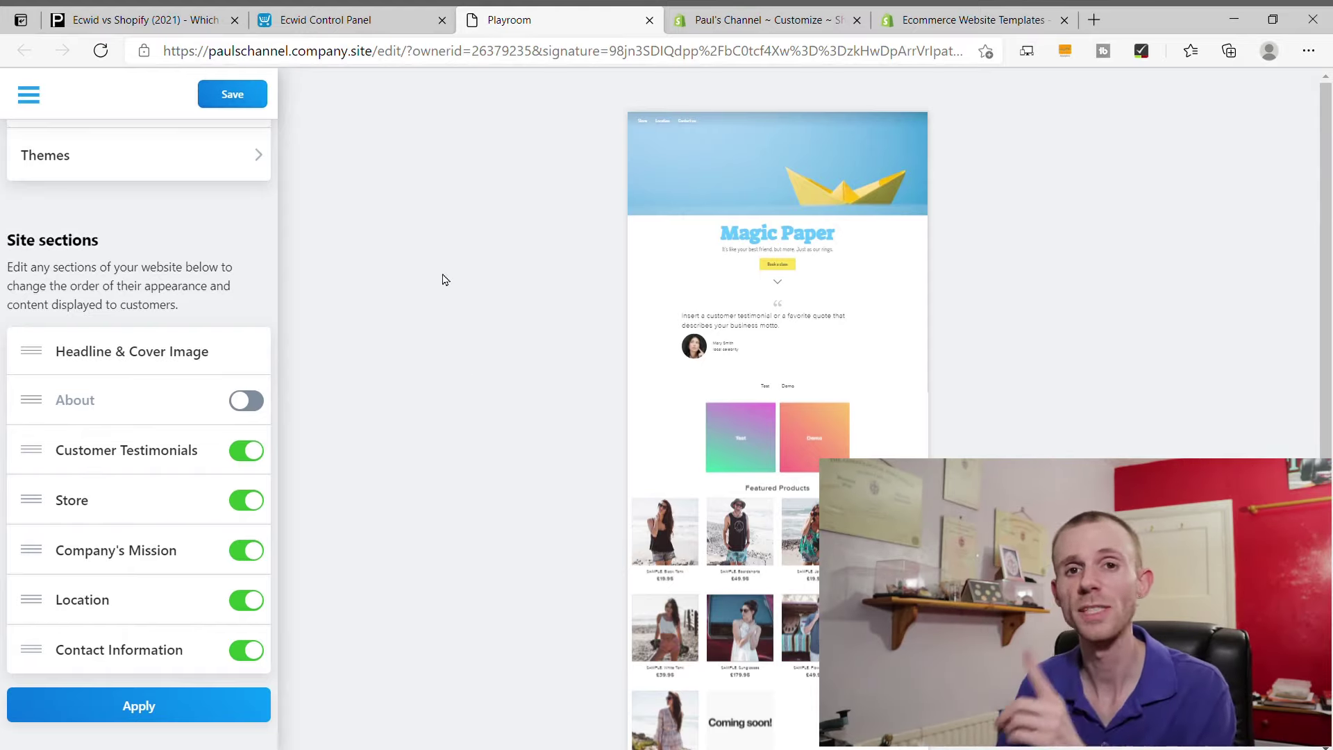
- In the Ecwid control panel's design settings, set the Product Page layout to 2 columns with the product's description on the left
{"action": "left_click", "coordinate": [403, 21]}
{"action": "left_click", "coordinate": [33, 653]}
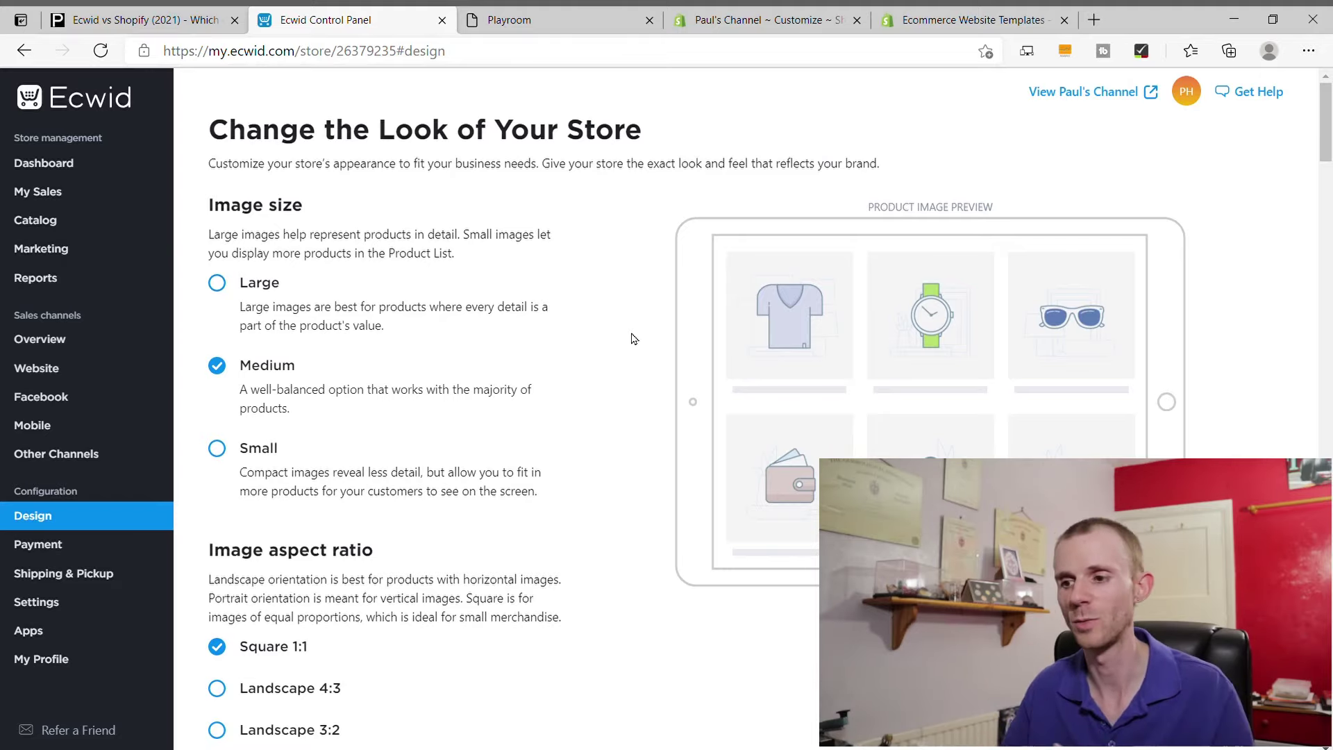
{"action": "scroll", "coordinate": [634, 339], "scroll_direction": "down", "scroll_amount": 12}
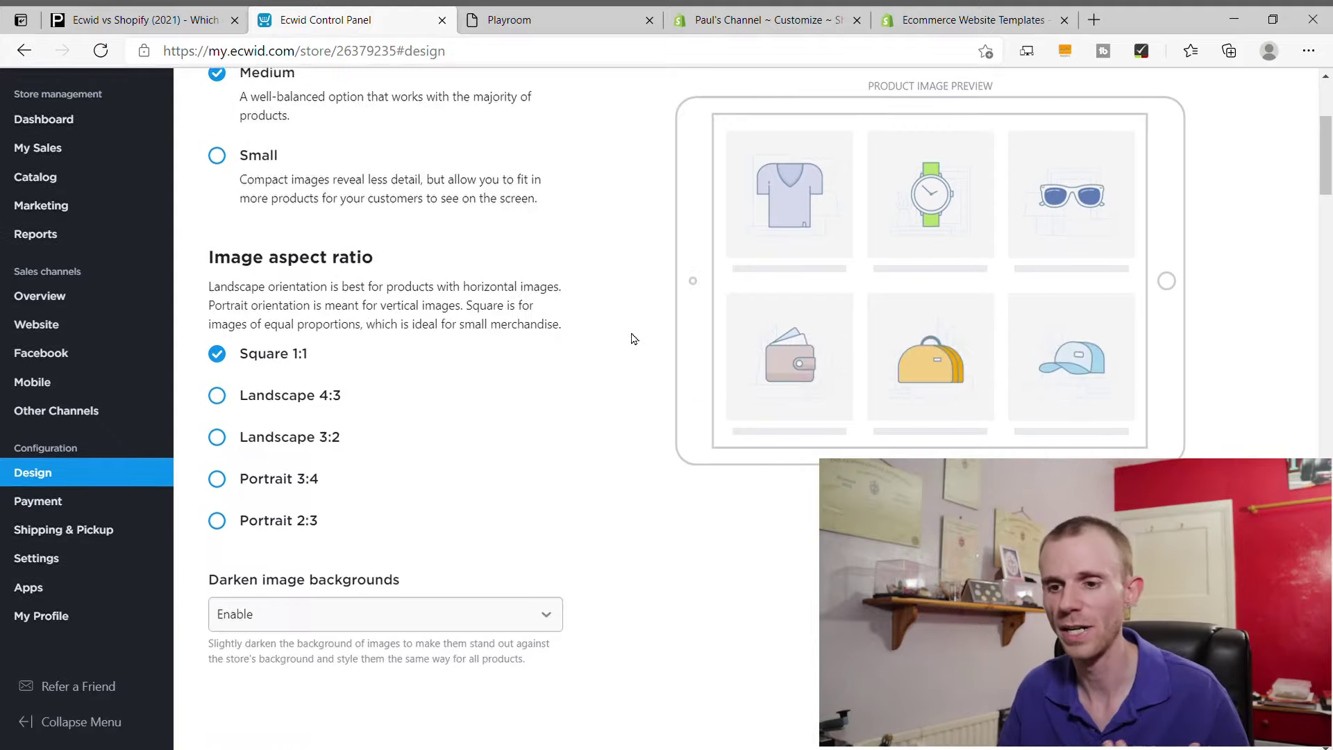
{"action": "scroll", "coordinate": [632, 292], "scroll_direction": "up", "scroll_amount": 3}
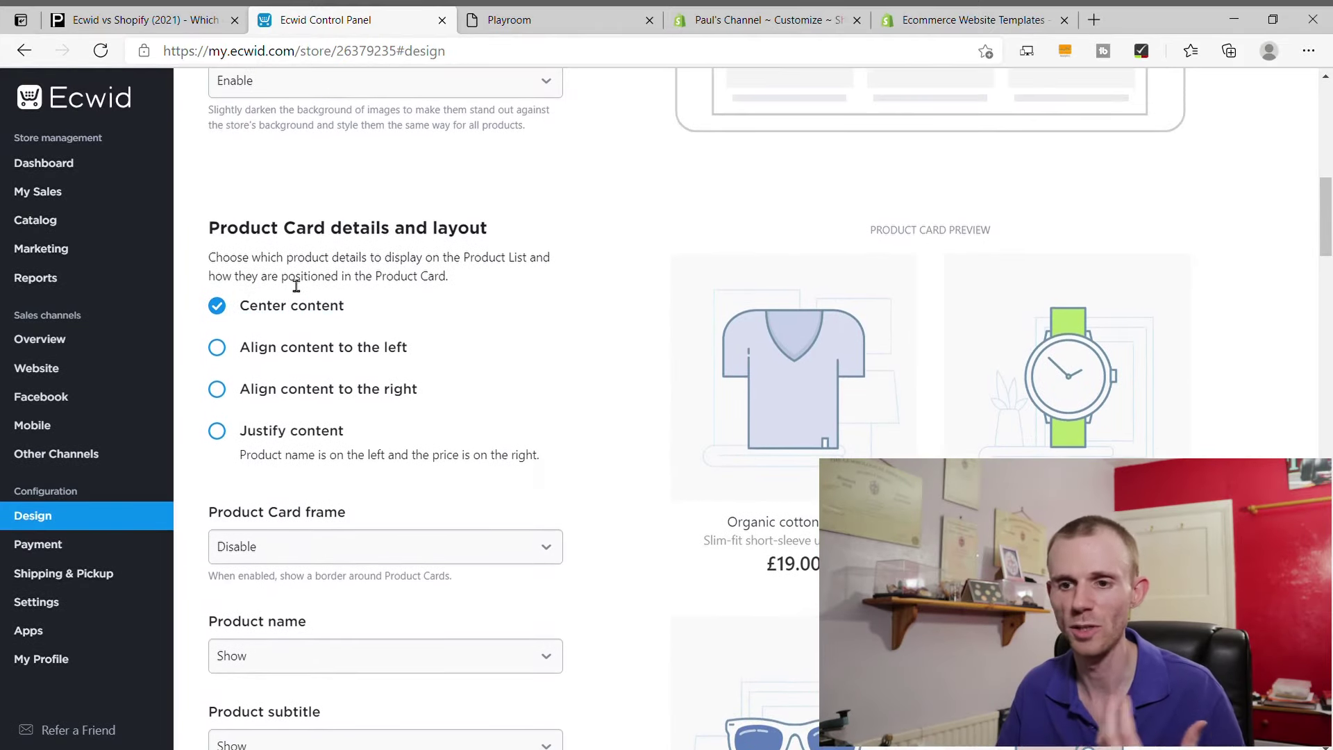
{"action": "scroll", "coordinate": [648, 357], "scroll_direction": "down", "scroll_amount": 15}
{"action": "scroll", "coordinate": [645, 361], "scroll_direction": "down", "scroll_amount": 5}
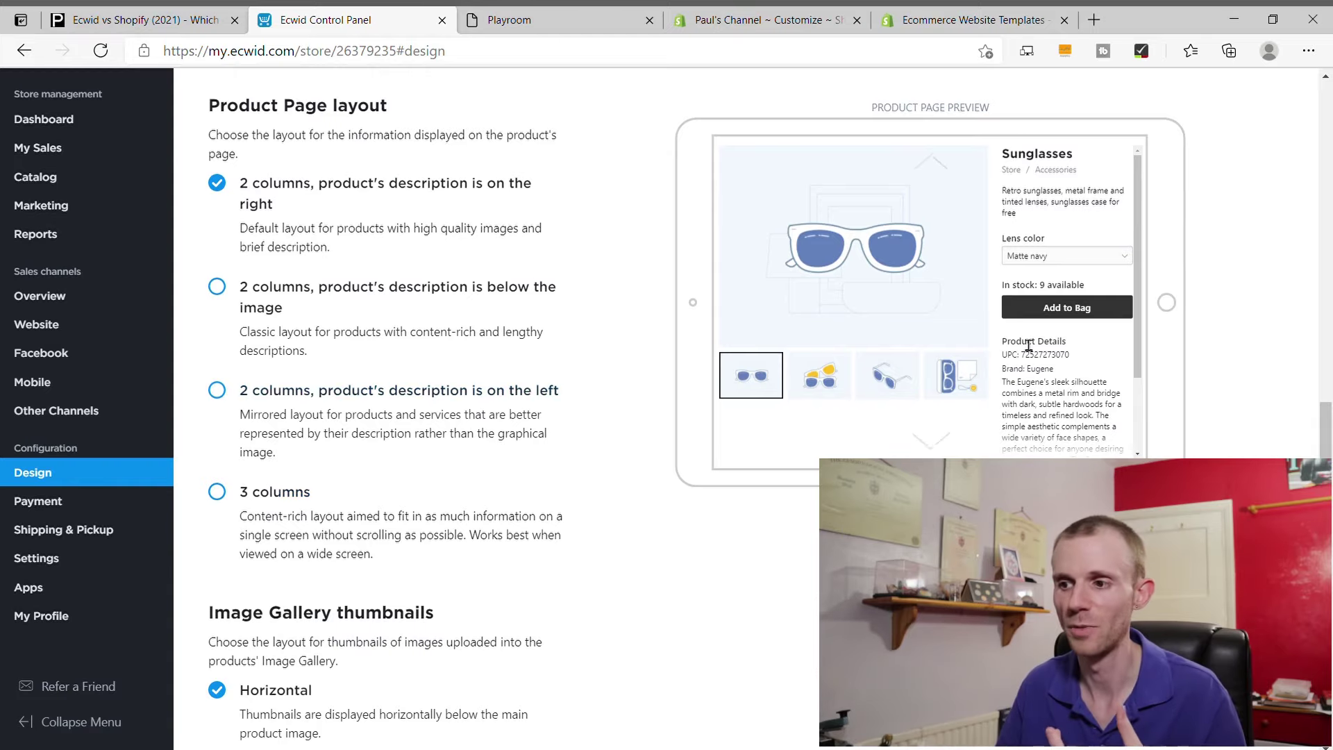
{"action": "left_click", "coordinate": [240, 398]}
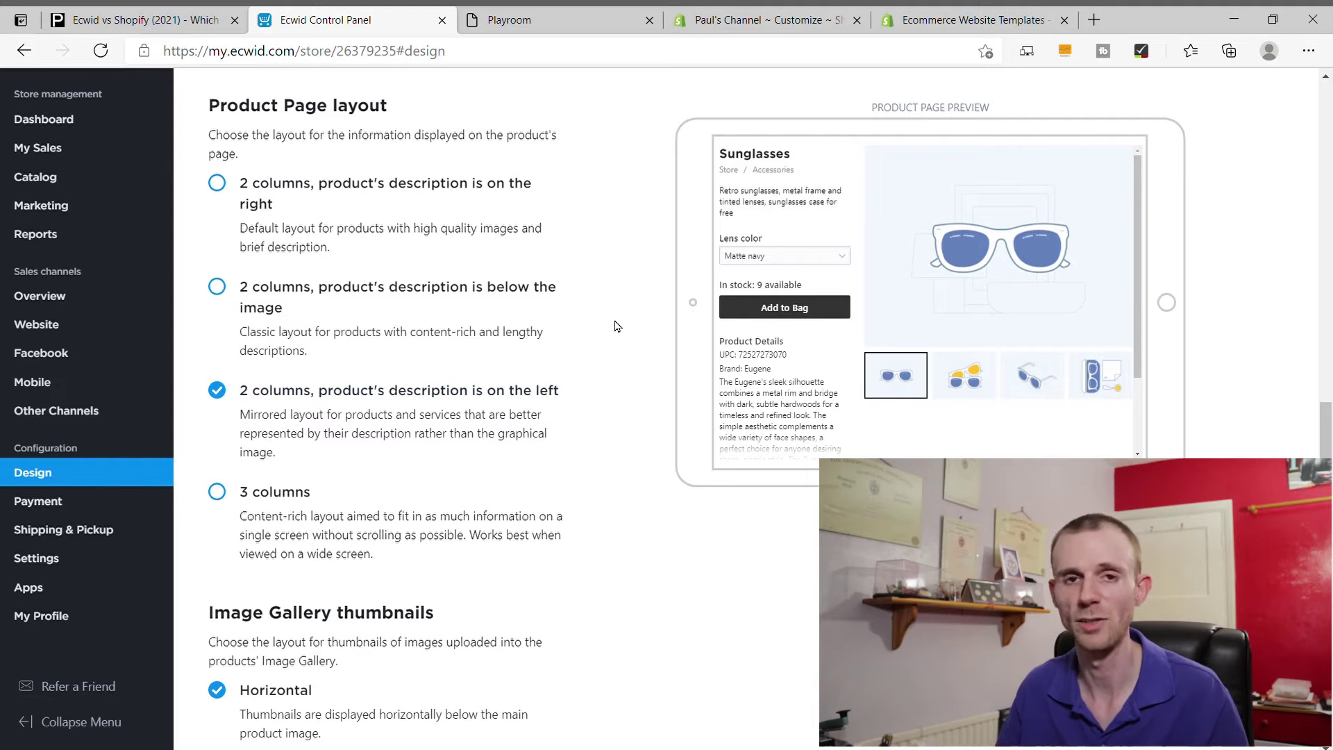
{"action": "scroll", "coordinate": [611, 323], "scroll_direction": "down", "scroll_amount": 5}
{"action": "scroll", "coordinate": [604, 319], "scroll_direction": "down", "scroll_amount": 4}
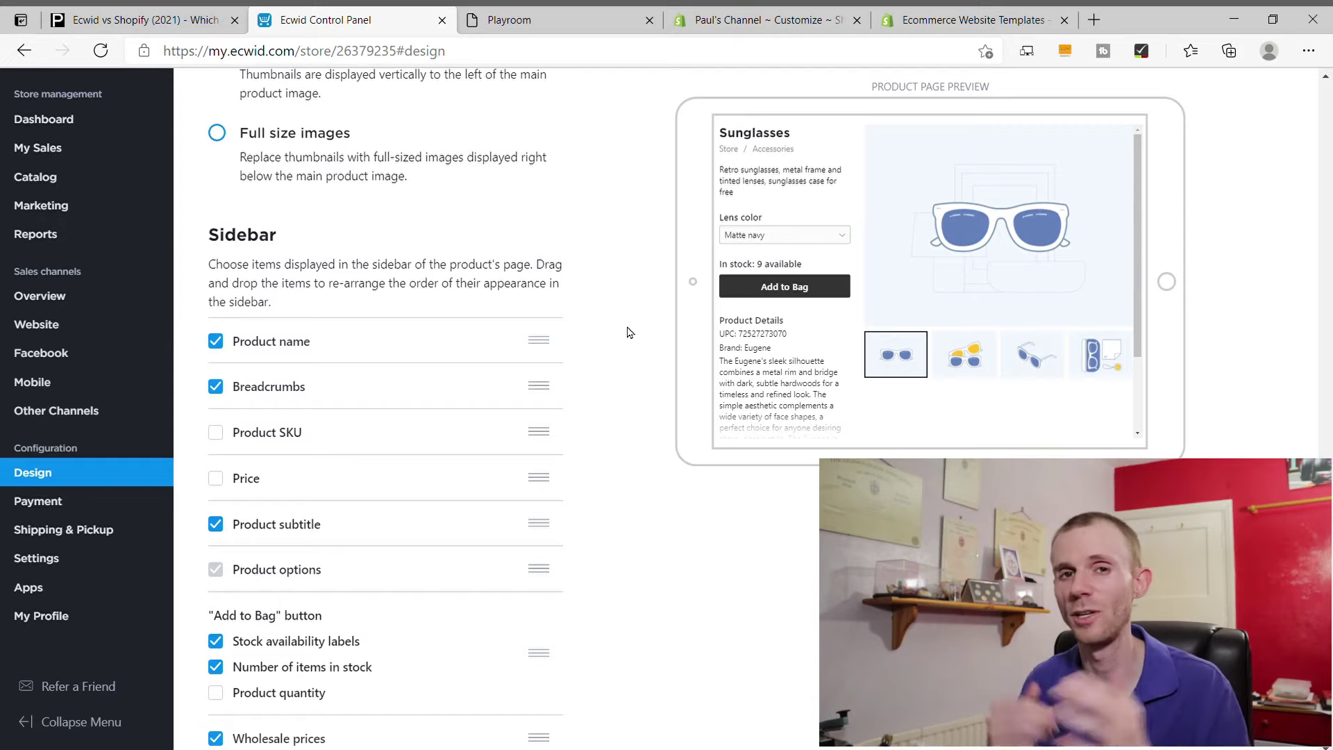
- Switch to the Shopify theme editor, review the Debut theme settings categories and return to the home page sections
{"action": "key", "text": "ctrl+5"}
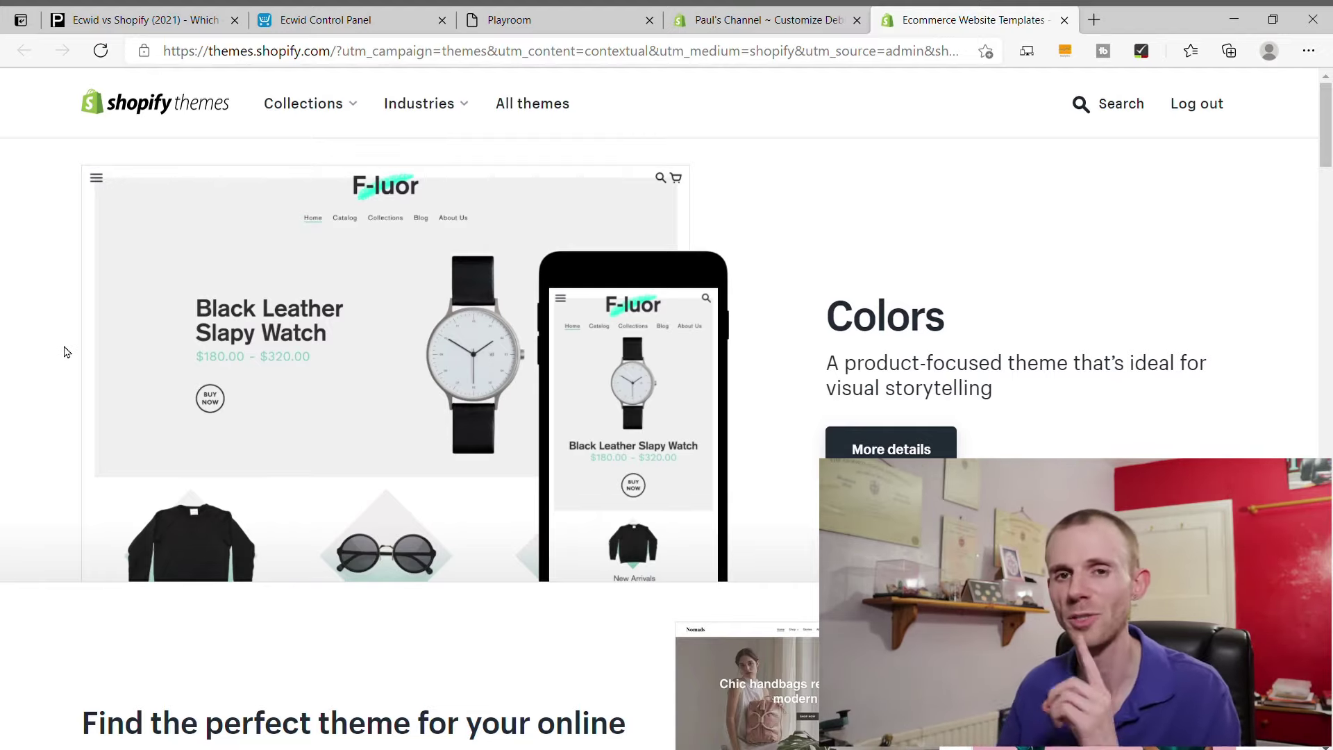
{"action": "left_click", "coordinate": [762, 13]}
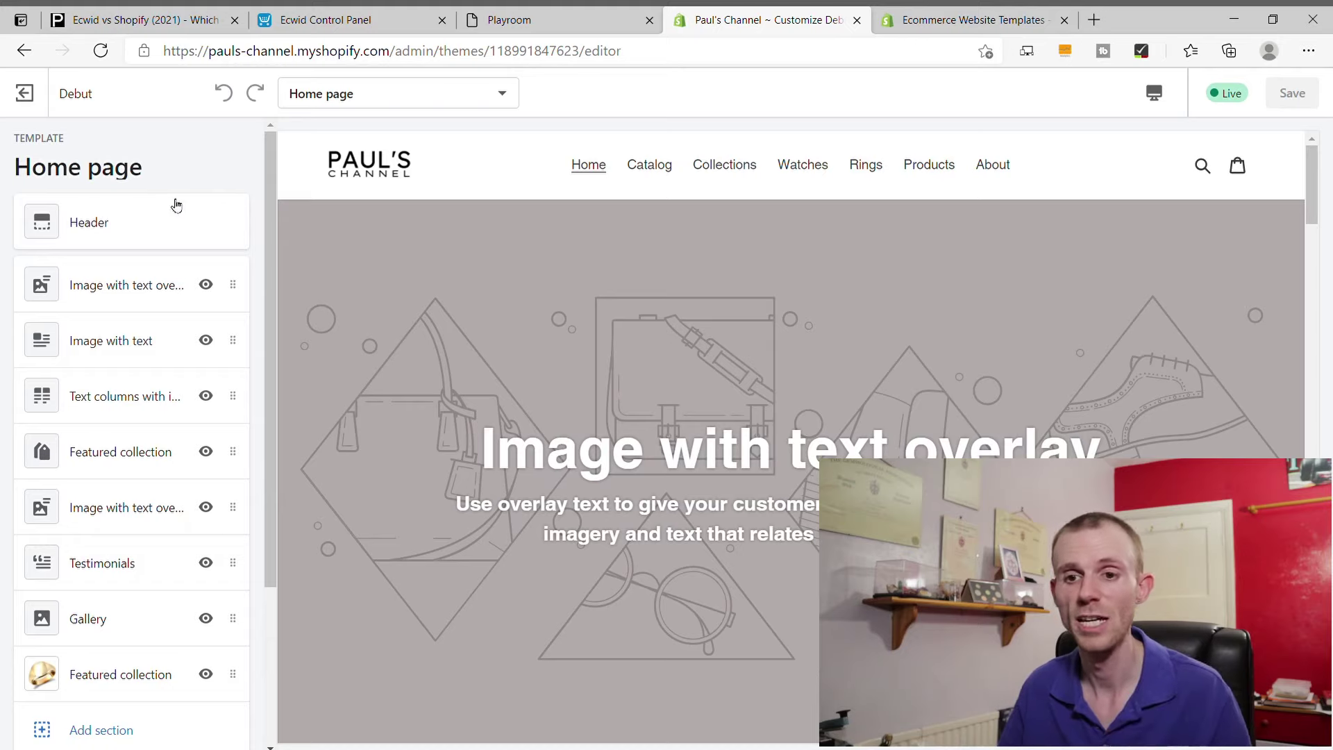
{"action": "scroll", "coordinate": [154, 360], "scroll_direction": "down", "scroll_amount": 3}
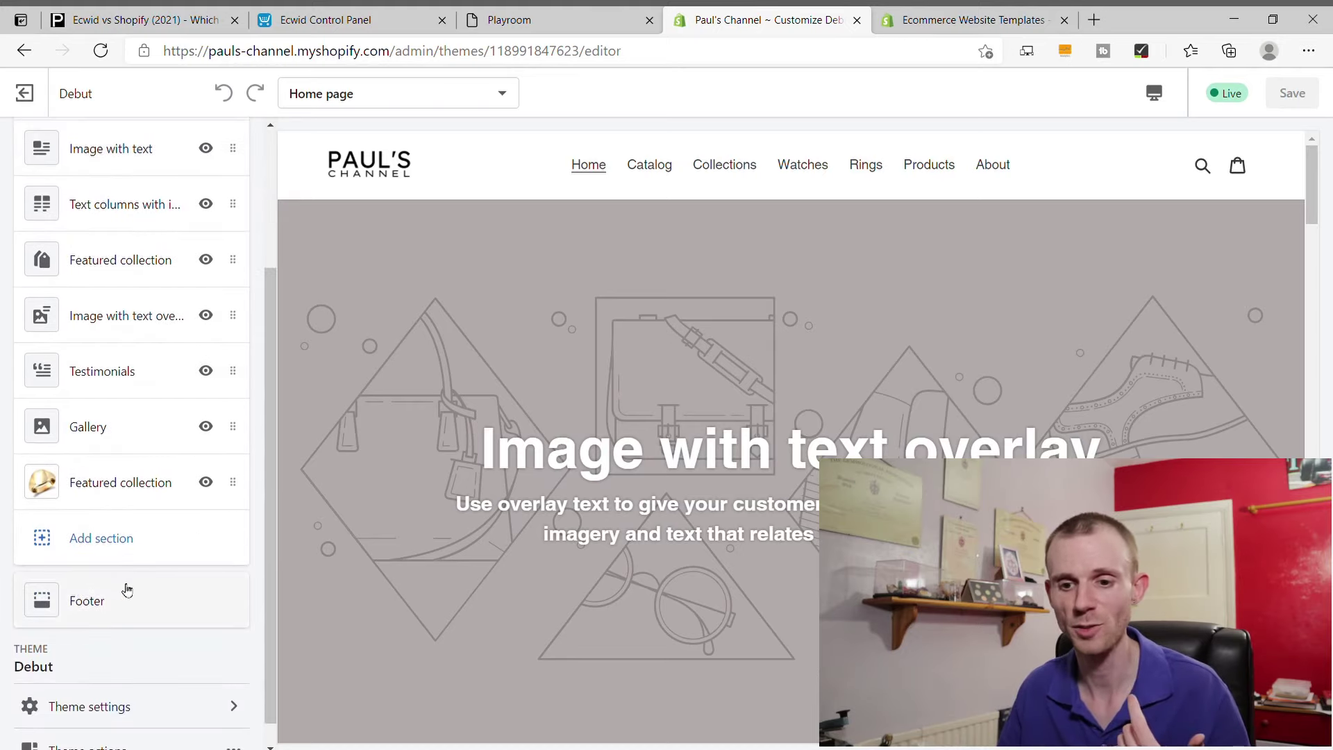
{"action": "left_click", "coordinate": [109, 705]}
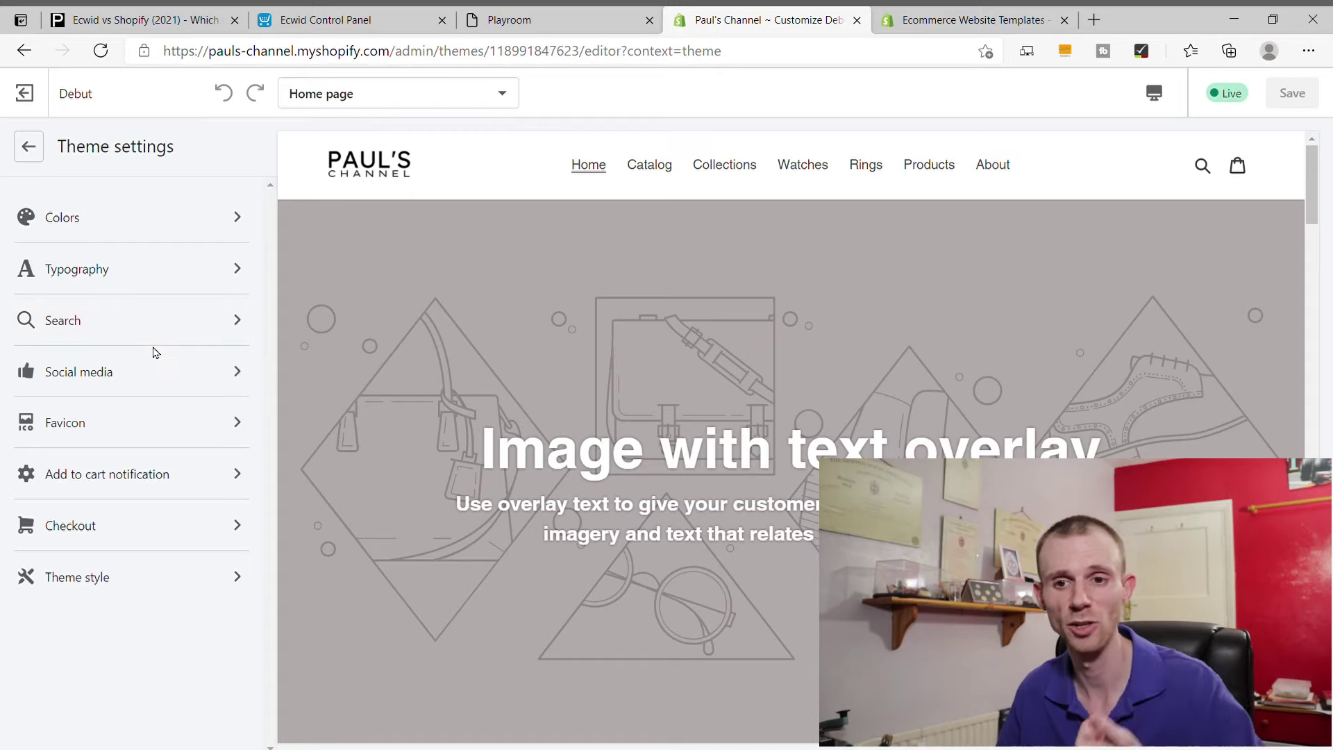
{"action": "left_click", "coordinate": [28, 146]}
{"action": "scroll", "coordinate": [186, 403], "scroll_direction": "up", "scroll_amount": 3}
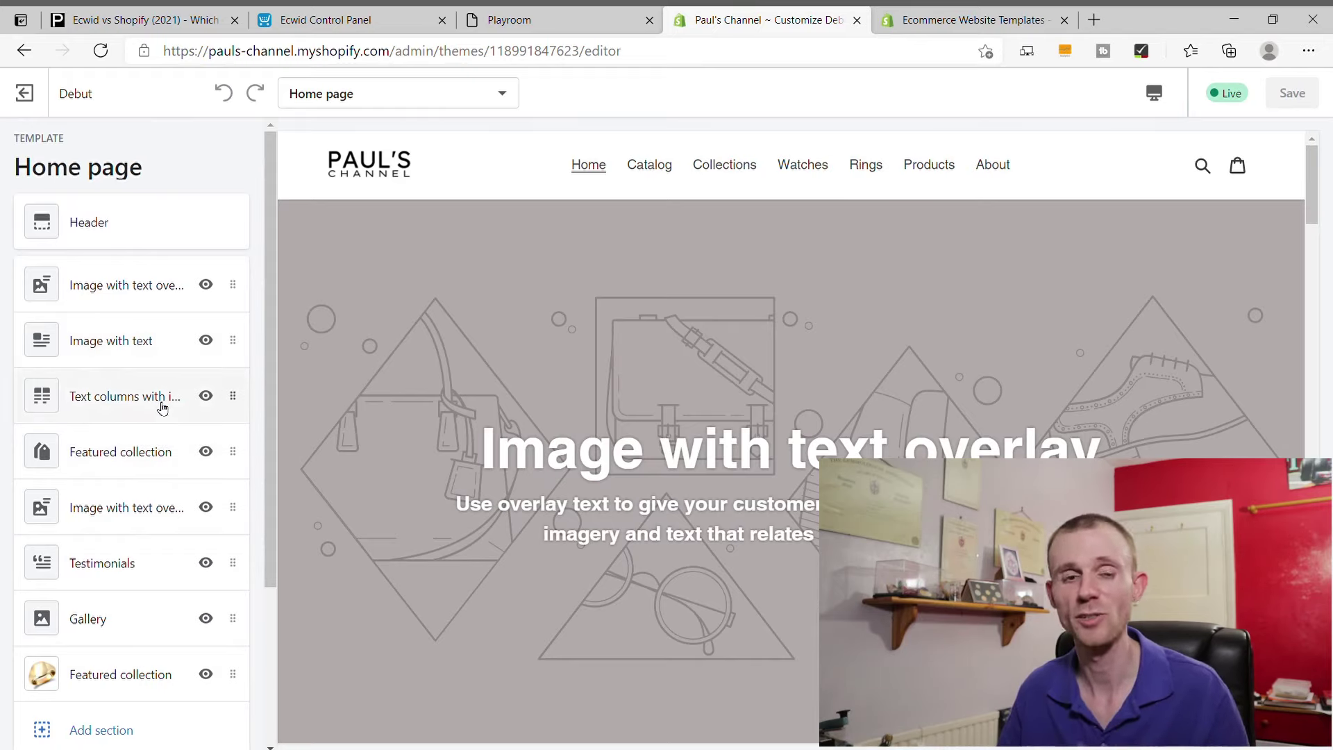
- Browse the section types that can be added to the Shopify home page and close the list without adding one
{"action": "scroll", "coordinate": [161, 406], "scroll_direction": "down", "scroll_amount": 2}
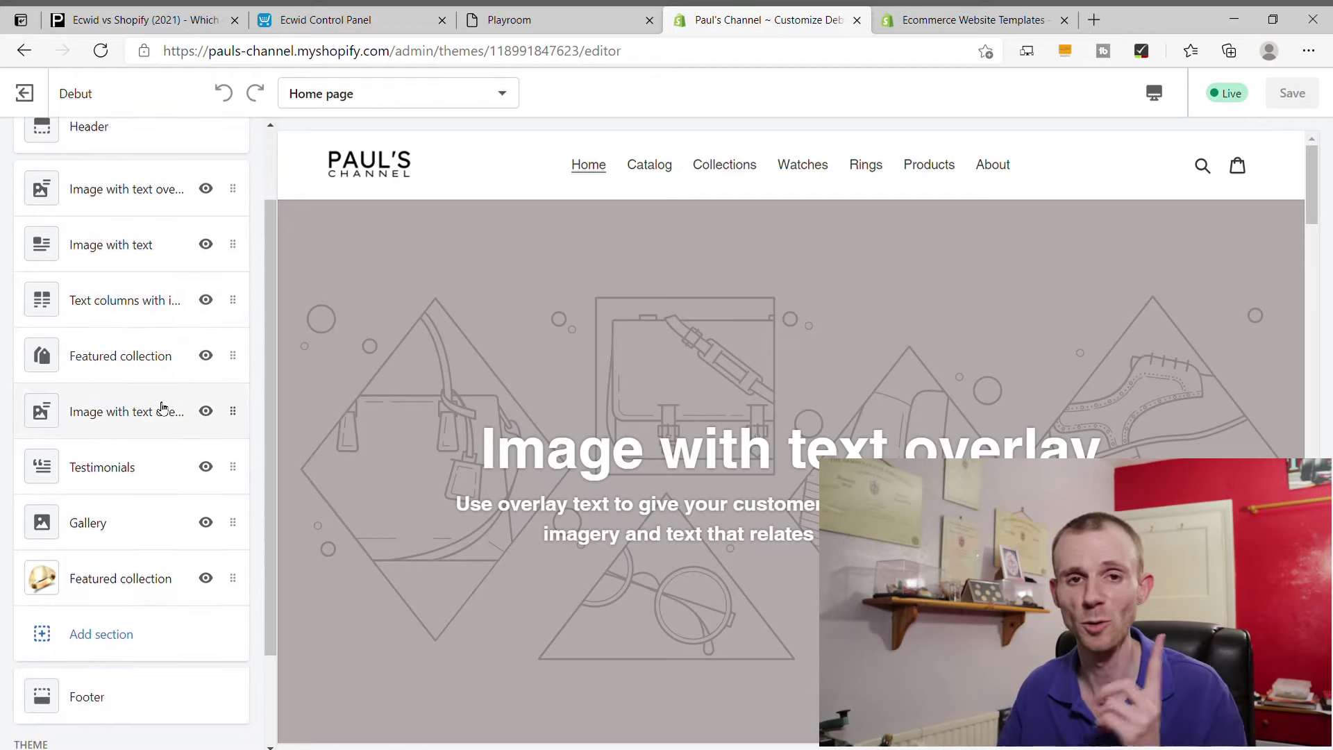
{"action": "left_click", "coordinate": [99, 635]}
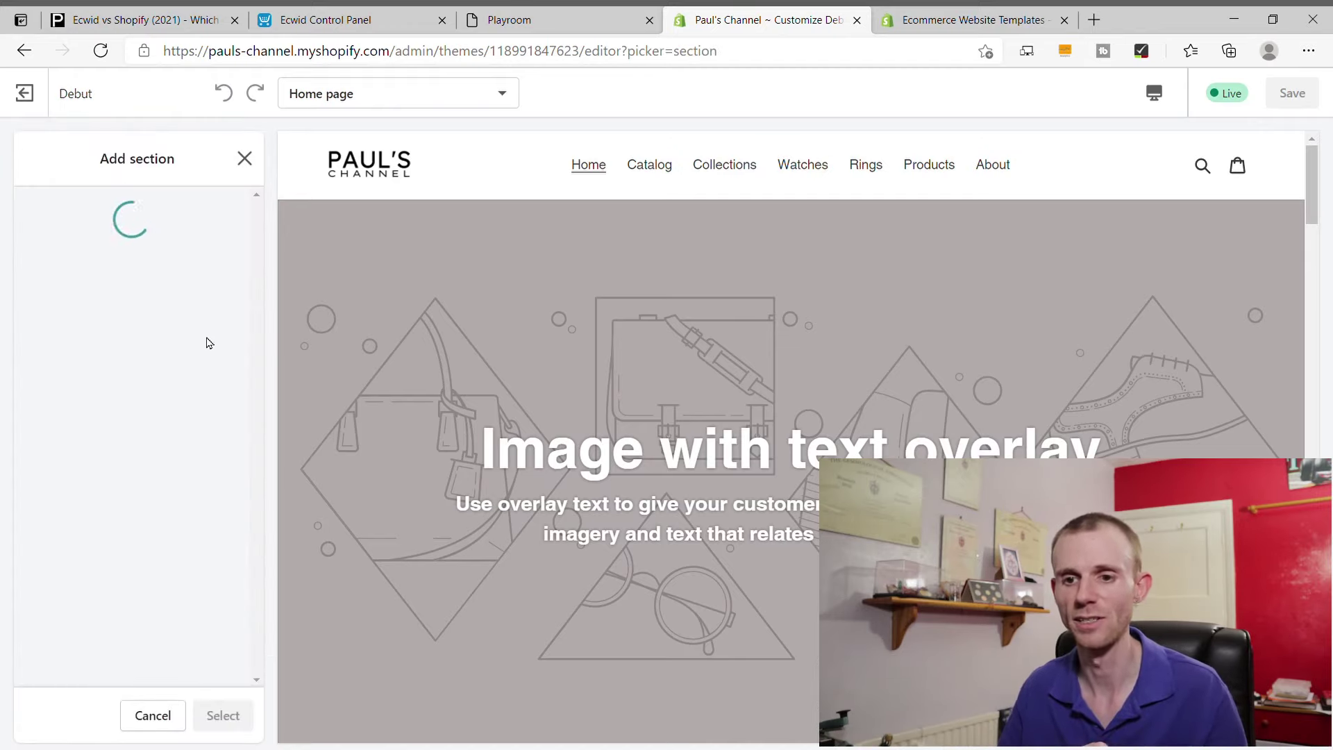
{"action": "scroll", "coordinate": [170, 348], "scroll_direction": "down", "scroll_amount": 6}
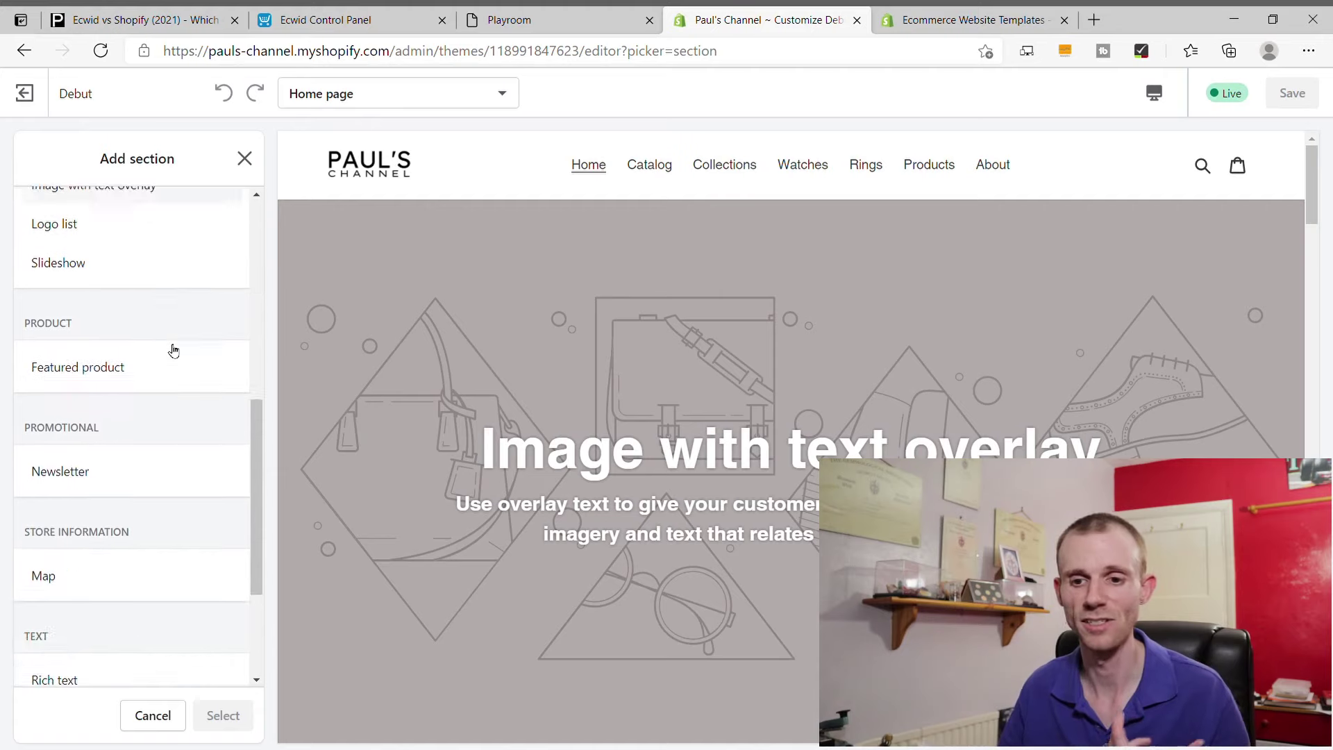
{"action": "scroll", "coordinate": [172, 352], "scroll_direction": "up", "scroll_amount": 6}
{"action": "left_click", "coordinate": [244, 158]}
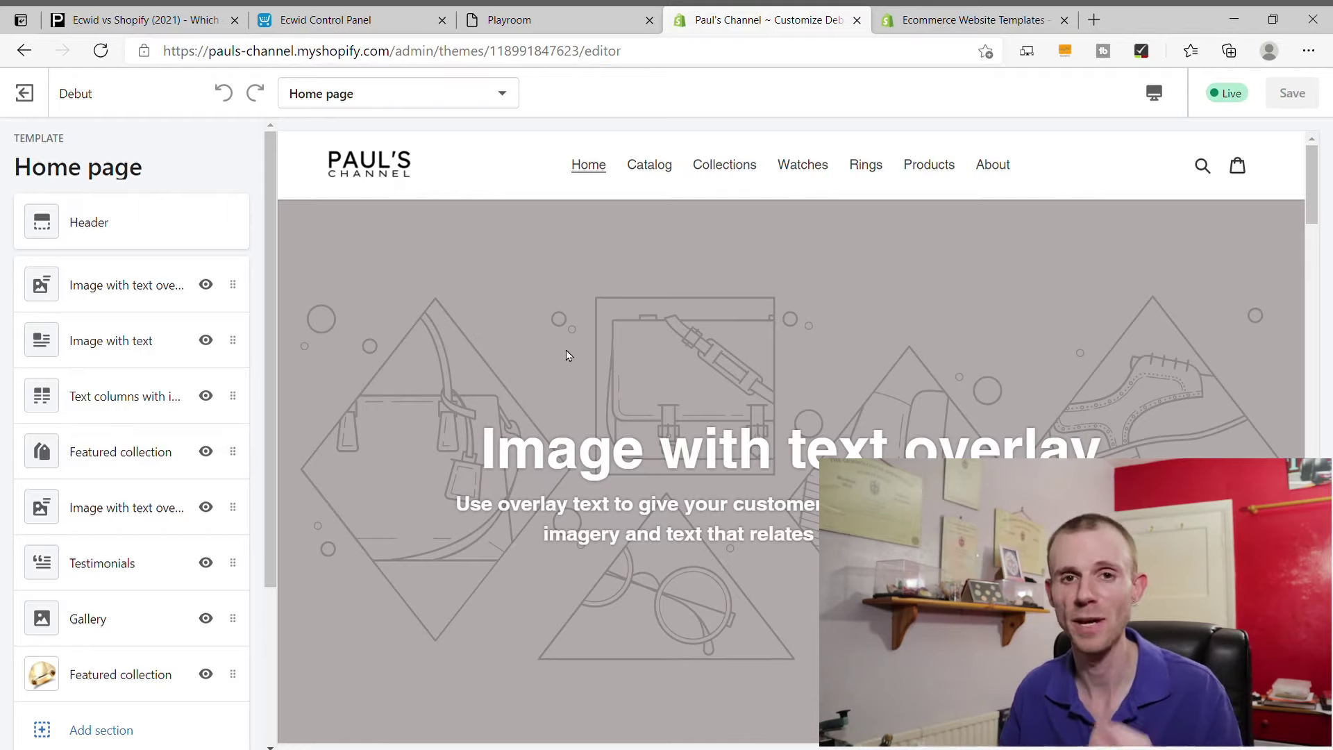
{"action": "left_click", "coordinate": [985, 168]}
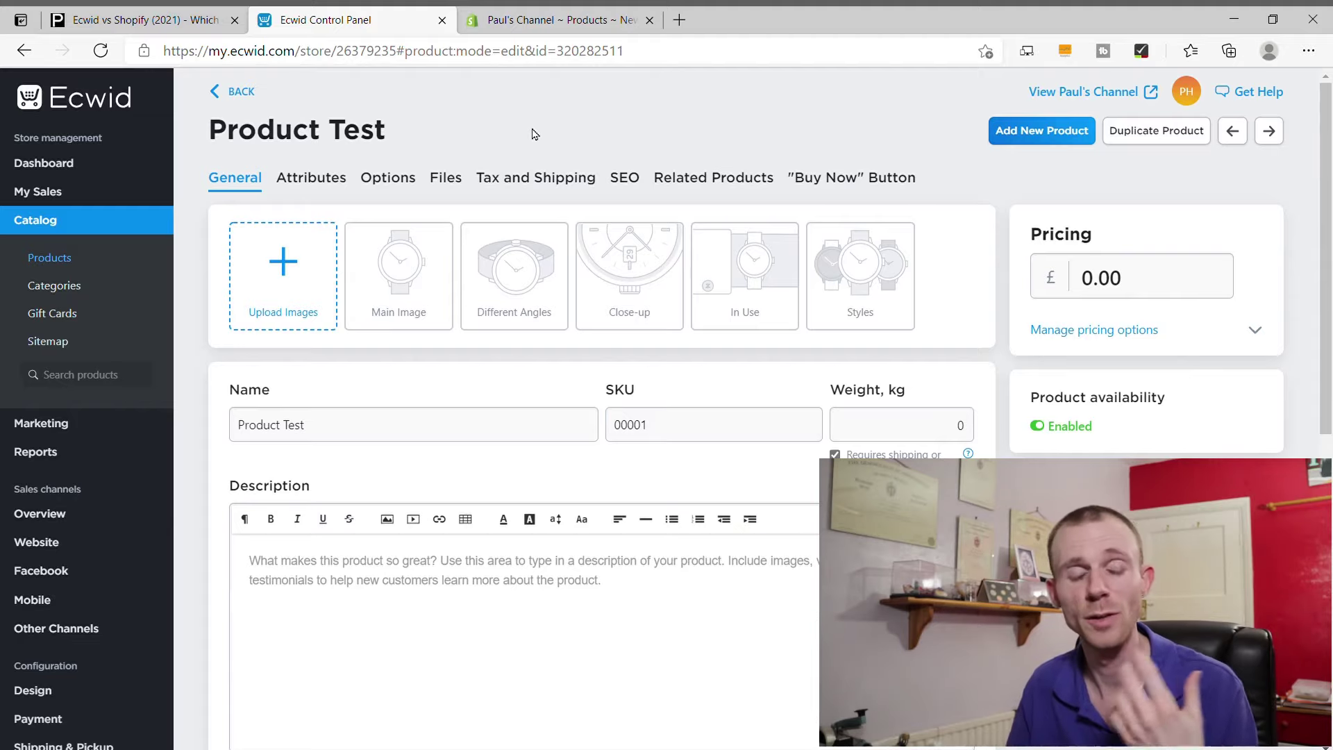
- View the Ecwid catalog categories, and open A Test Product, Ladies Black Dress and Product Test for bulk editing from the product list
{"action": "left_click", "coordinate": [73, 288]}
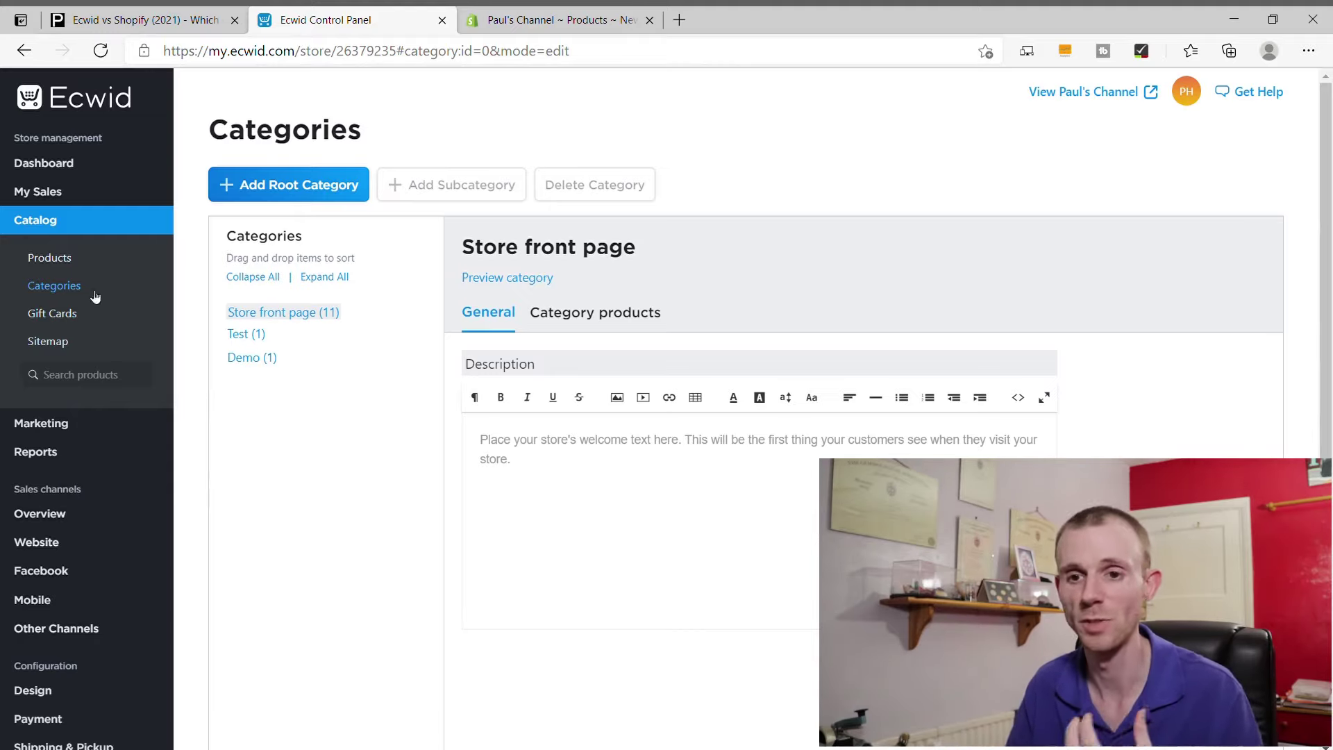
{"action": "left_click", "coordinate": [49, 267]}
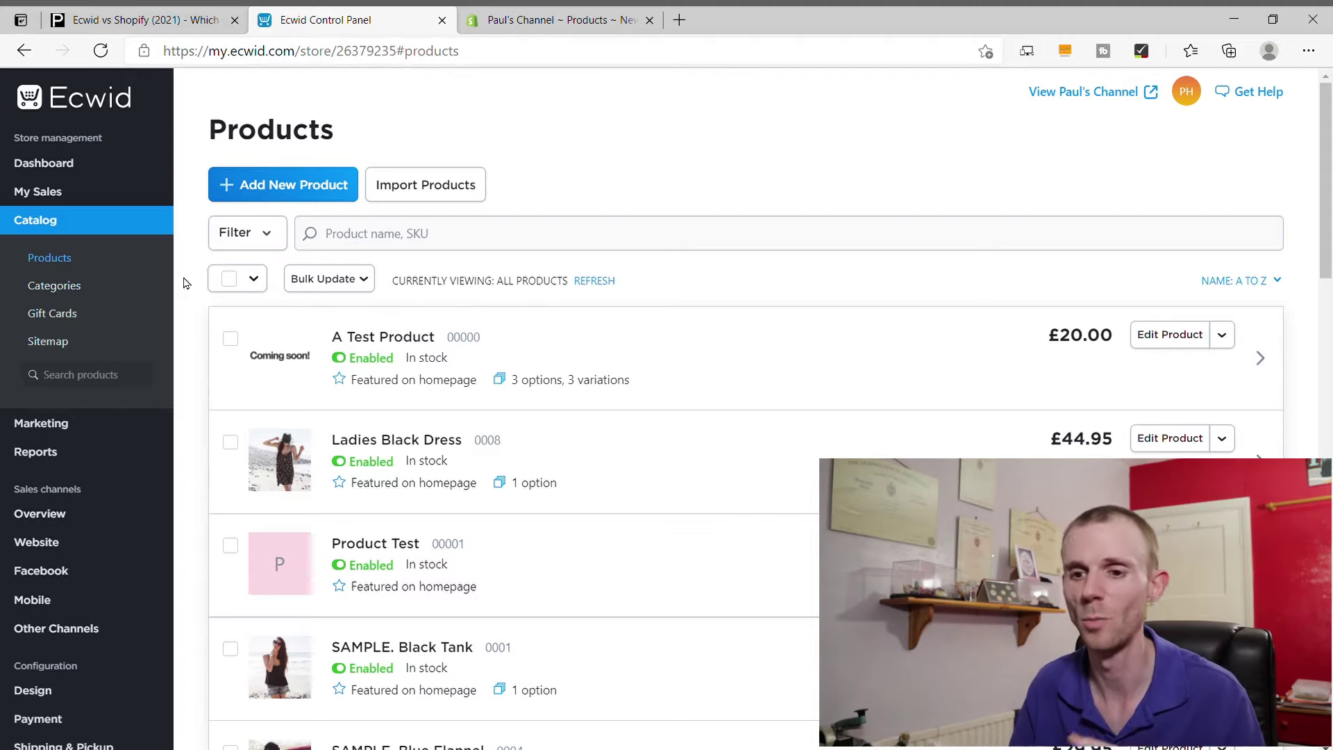
{"action": "left_click", "coordinate": [230, 338]}
{"action": "left_click", "coordinate": [231, 442]}
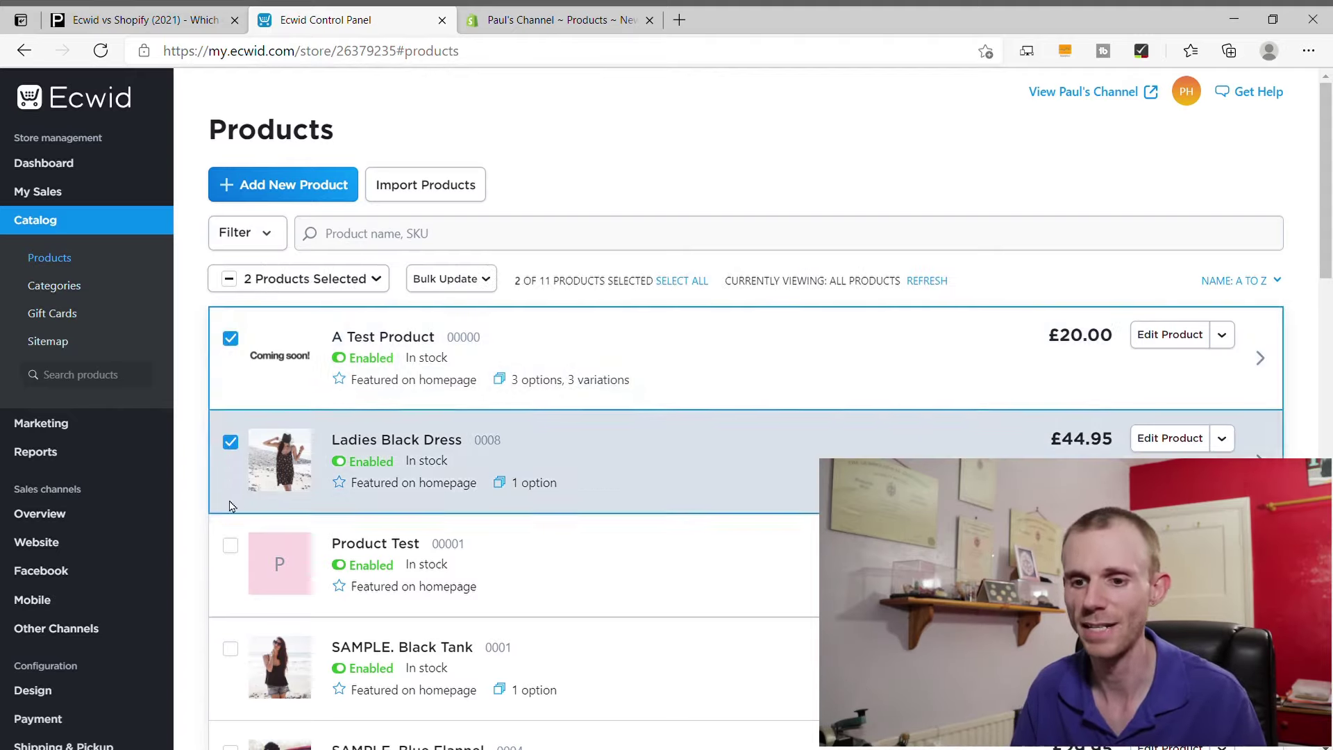
{"action": "left_click", "coordinate": [231, 544]}
{"action": "left_click", "coordinate": [437, 286]}
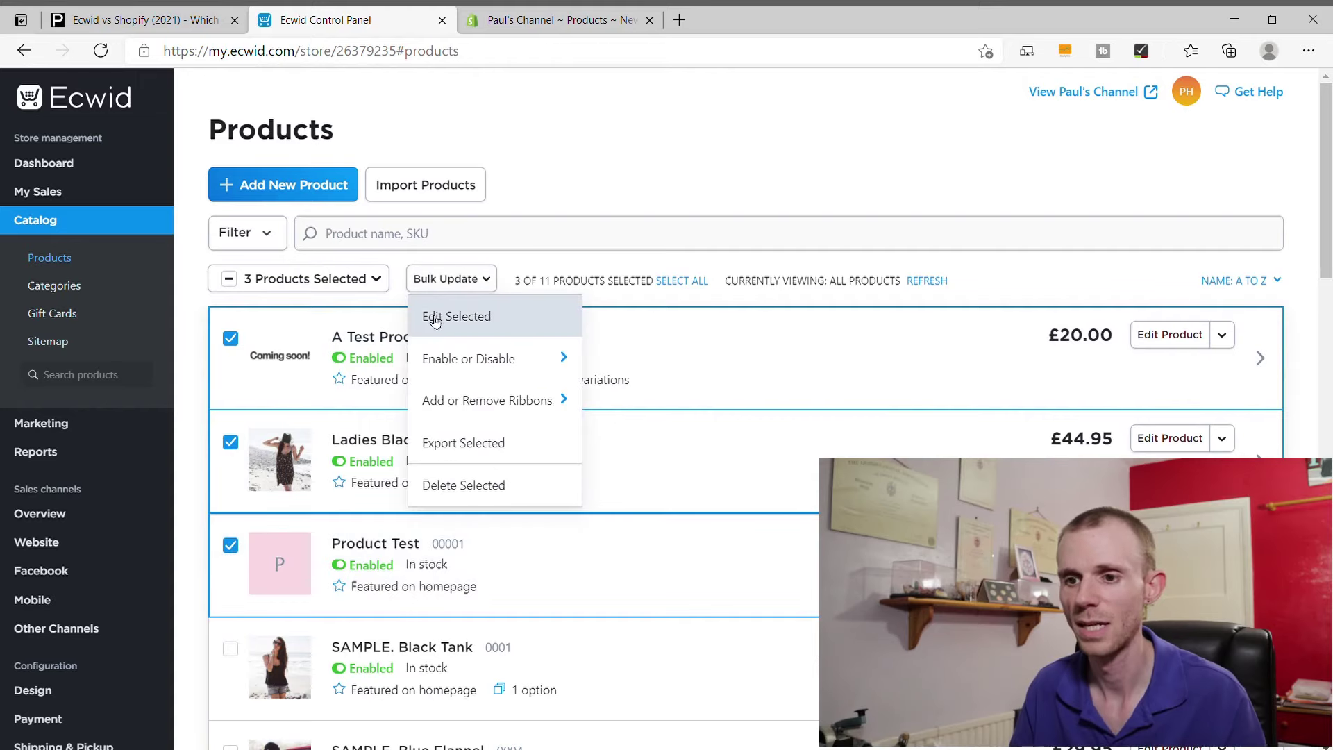
{"action": "left_click", "coordinate": [434, 318]}
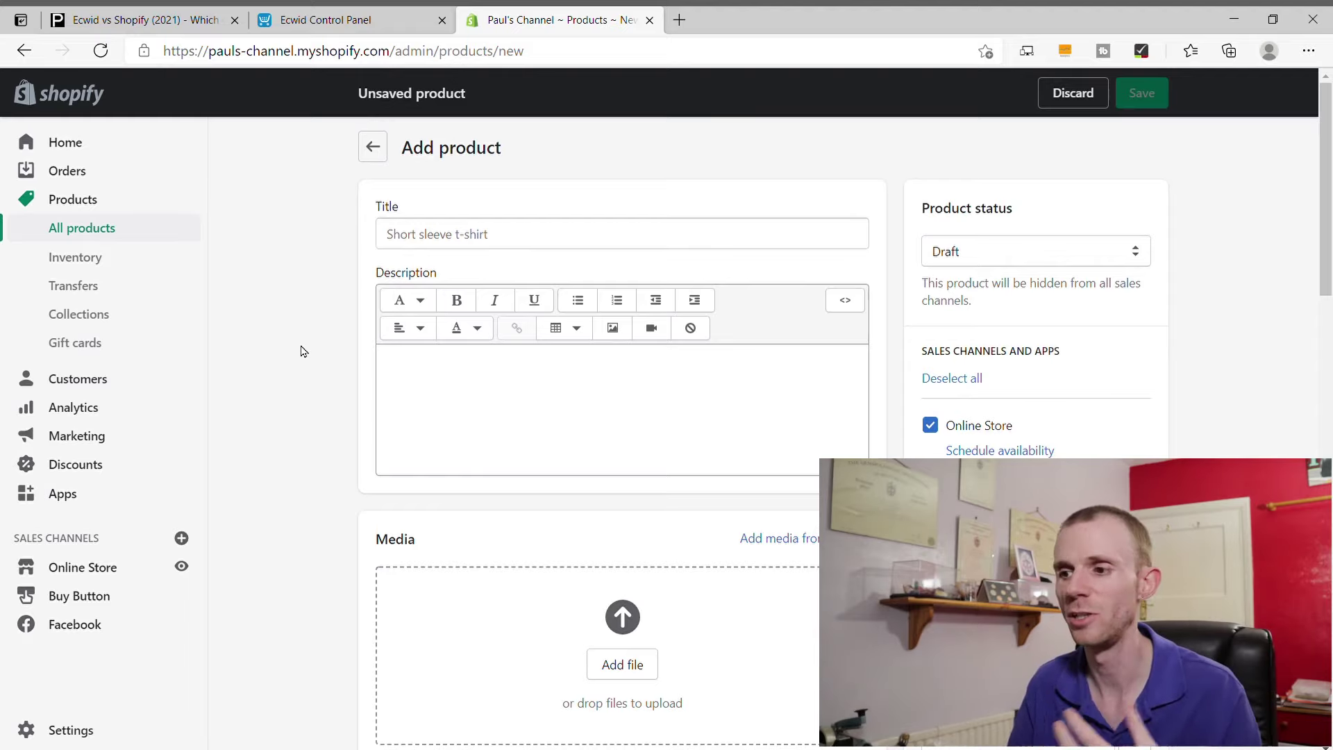
- Review Shopify's new product form, and open a new collection form to examine its collection type and condition options
{"action": "scroll", "coordinate": [301, 350], "scroll_direction": "down", "scroll_amount": 15}
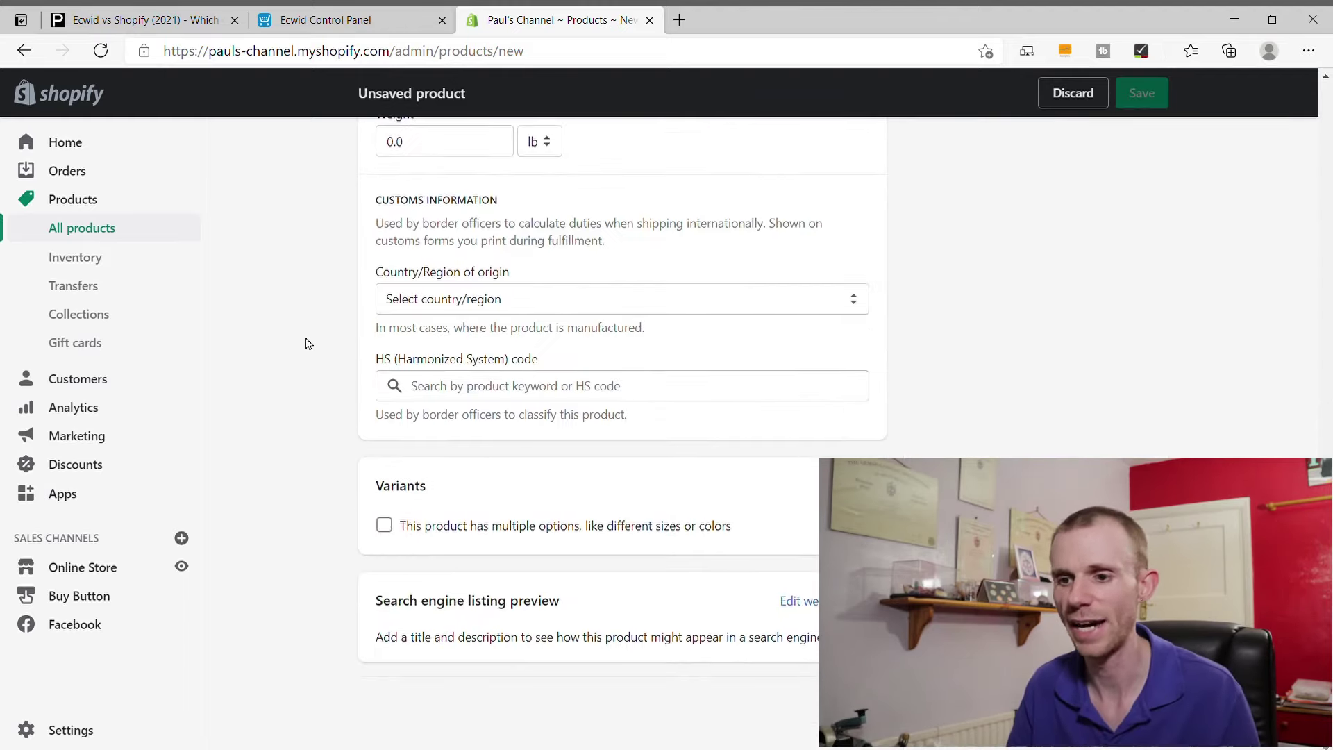
{"action": "scroll", "coordinate": [302, 341], "scroll_direction": "up", "scroll_amount": 15}
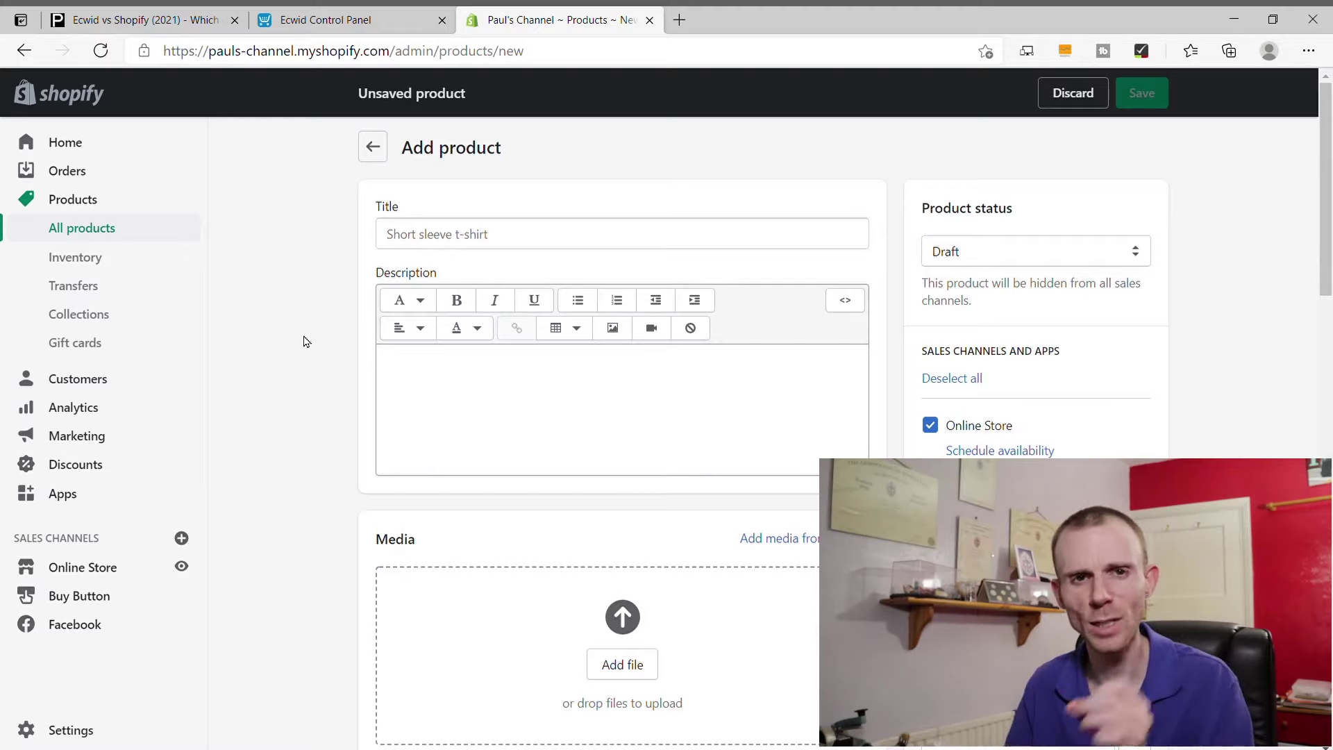
{"action": "left_click", "coordinate": [102, 315]}
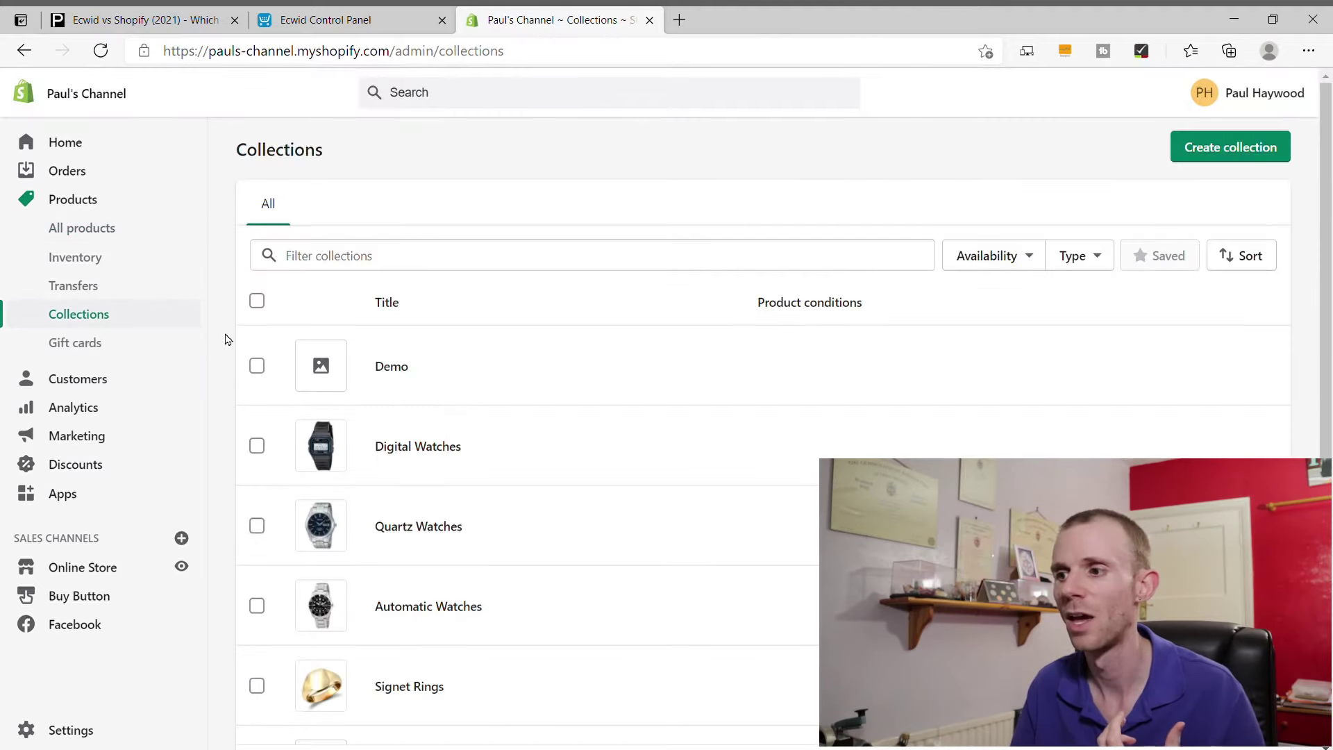
{"action": "left_click", "coordinate": [1227, 154]}
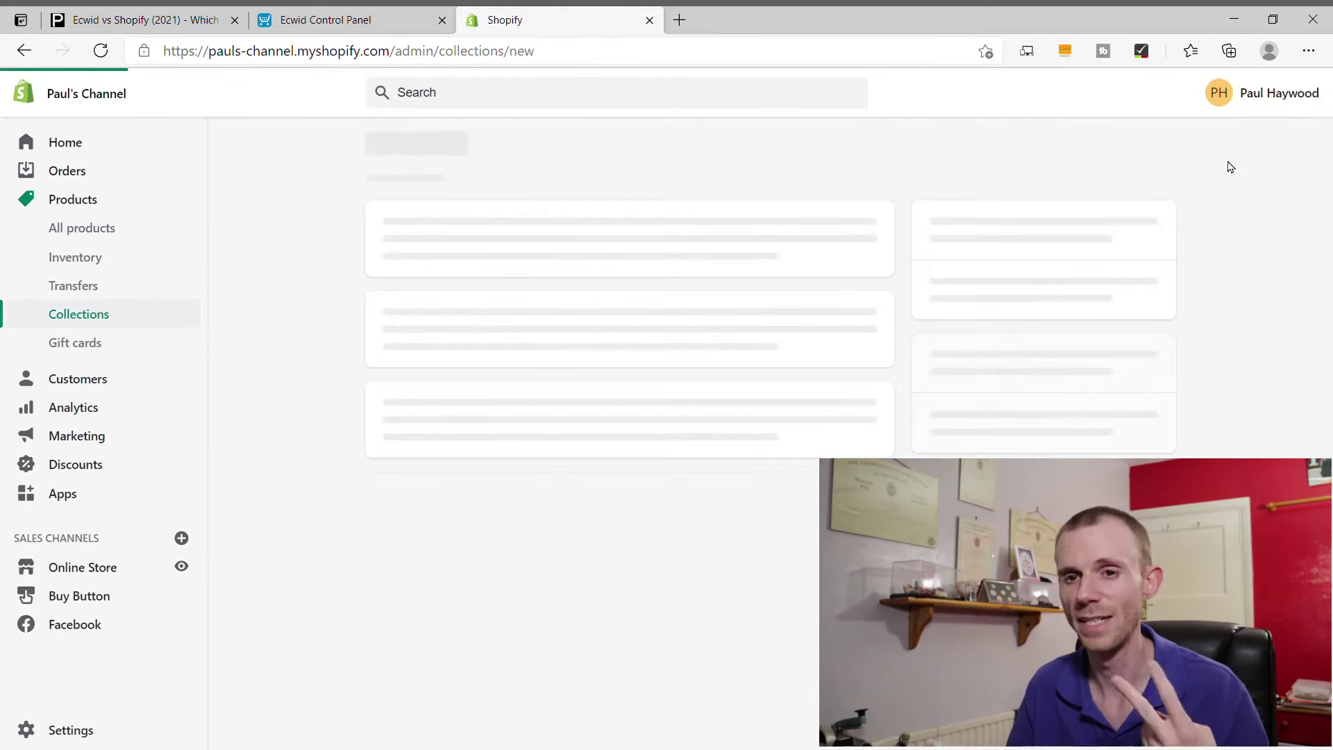
{"action": "scroll", "coordinate": [334, 425], "scroll_direction": "down", "scroll_amount": 2}
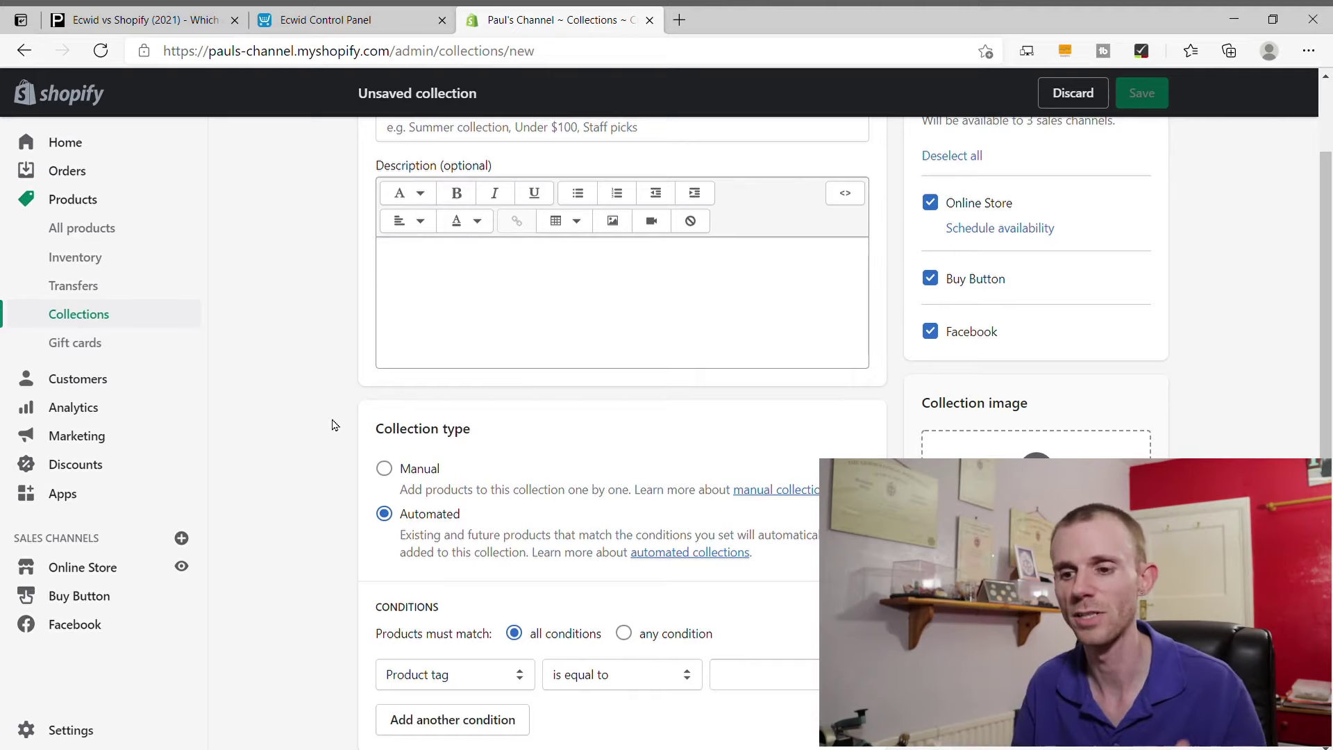
{"action": "scroll", "coordinate": [332, 425], "scroll_direction": "down", "scroll_amount": 3}
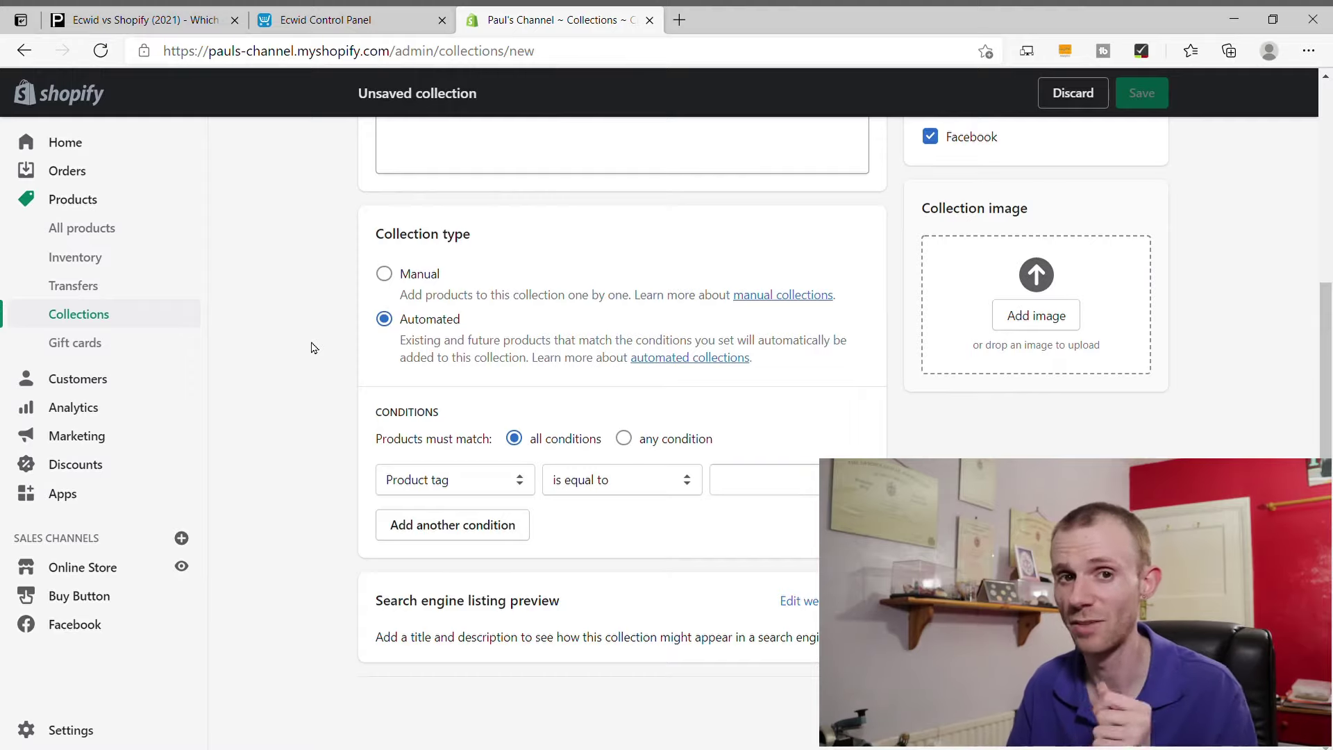
- Open the Shopify inventory and examine the products' stock availability and quantity options
{"action": "left_click", "coordinate": [101, 271]}
{"action": "scroll", "coordinate": [229, 288], "scroll_direction": "down", "scroll_amount": 1}
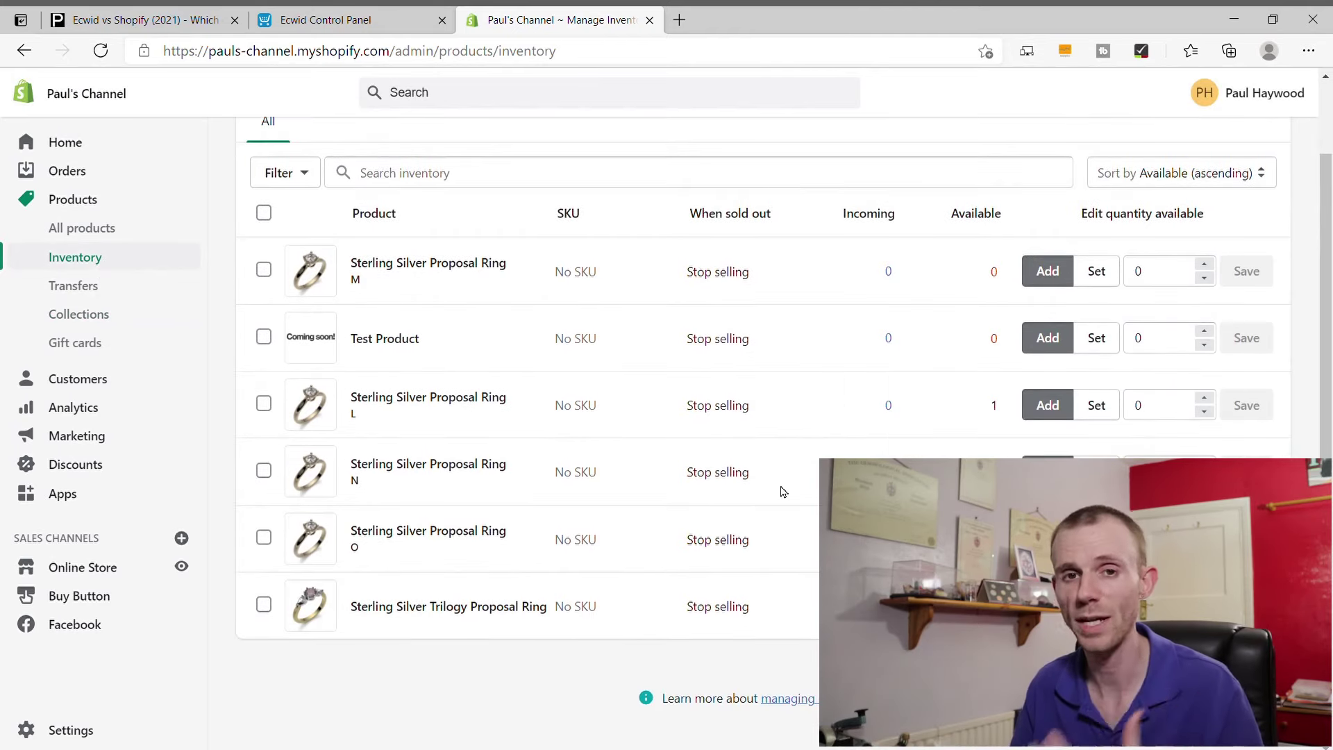
{"action": "scroll", "coordinate": [783, 491], "scroll_direction": "up", "scroll_amount": 1}
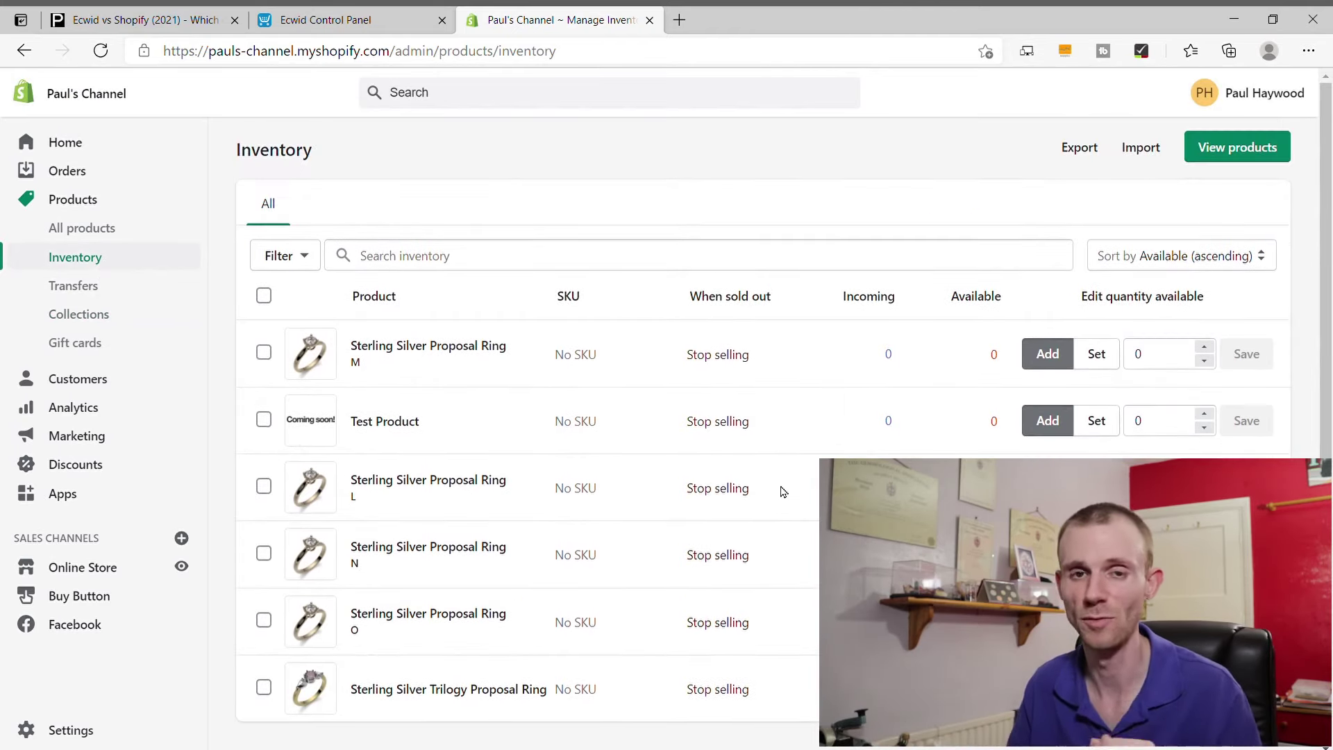
- Open the Men's 9ct Gold Personalised 14x10mm Oval Signet Ring and the Sterling Silver Proposal Ring in Shopify's bulk editor
{"action": "left_click", "coordinate": [111, 229]}
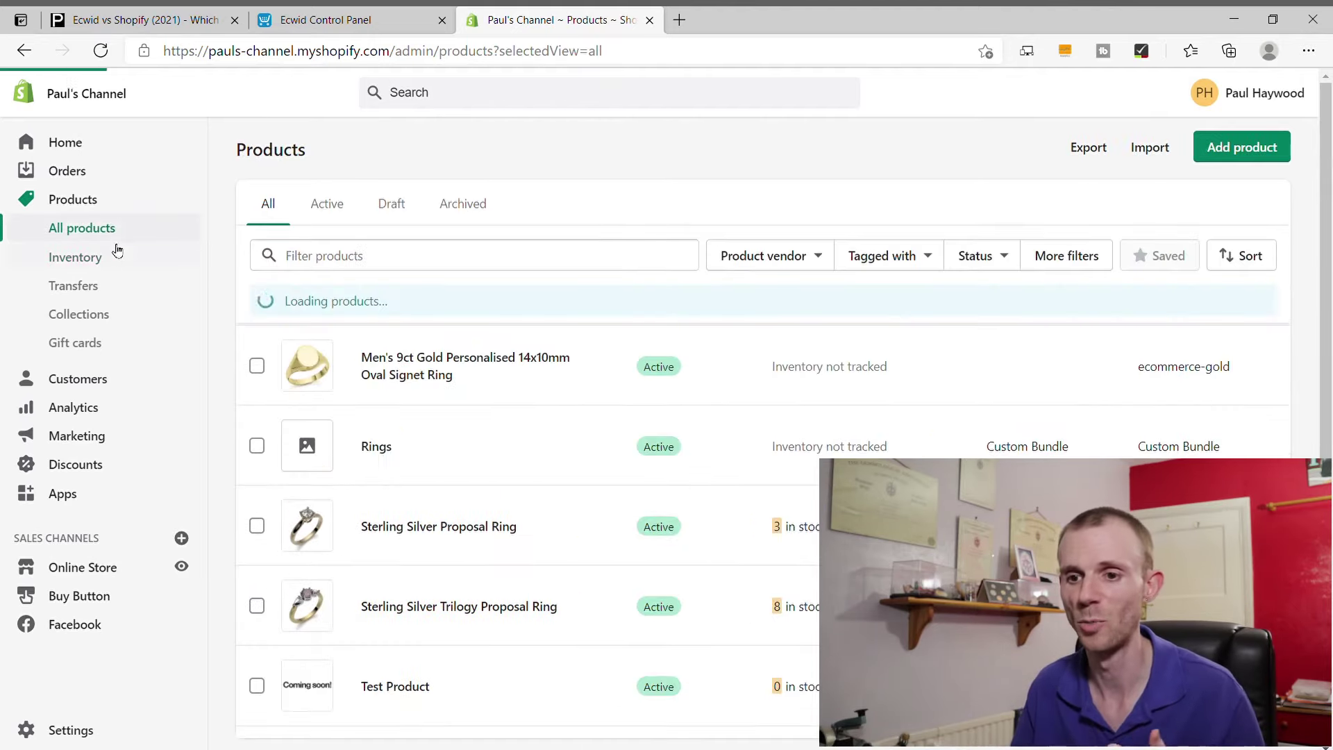
{"action": "left_click", "coordinate": [257, 366]}
{"action": "left_click", "coordinate": [257, 526]}
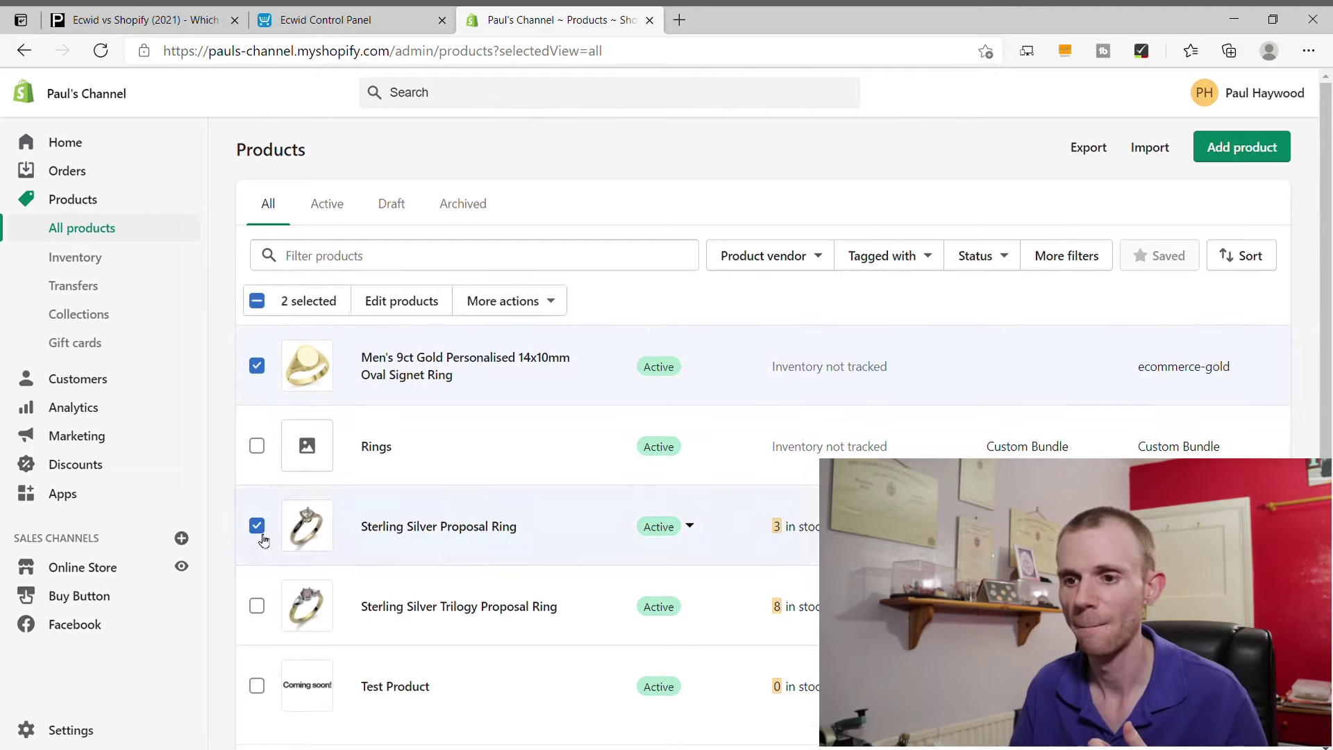
{"action": "left_click", "coordinate": [418, 304]}
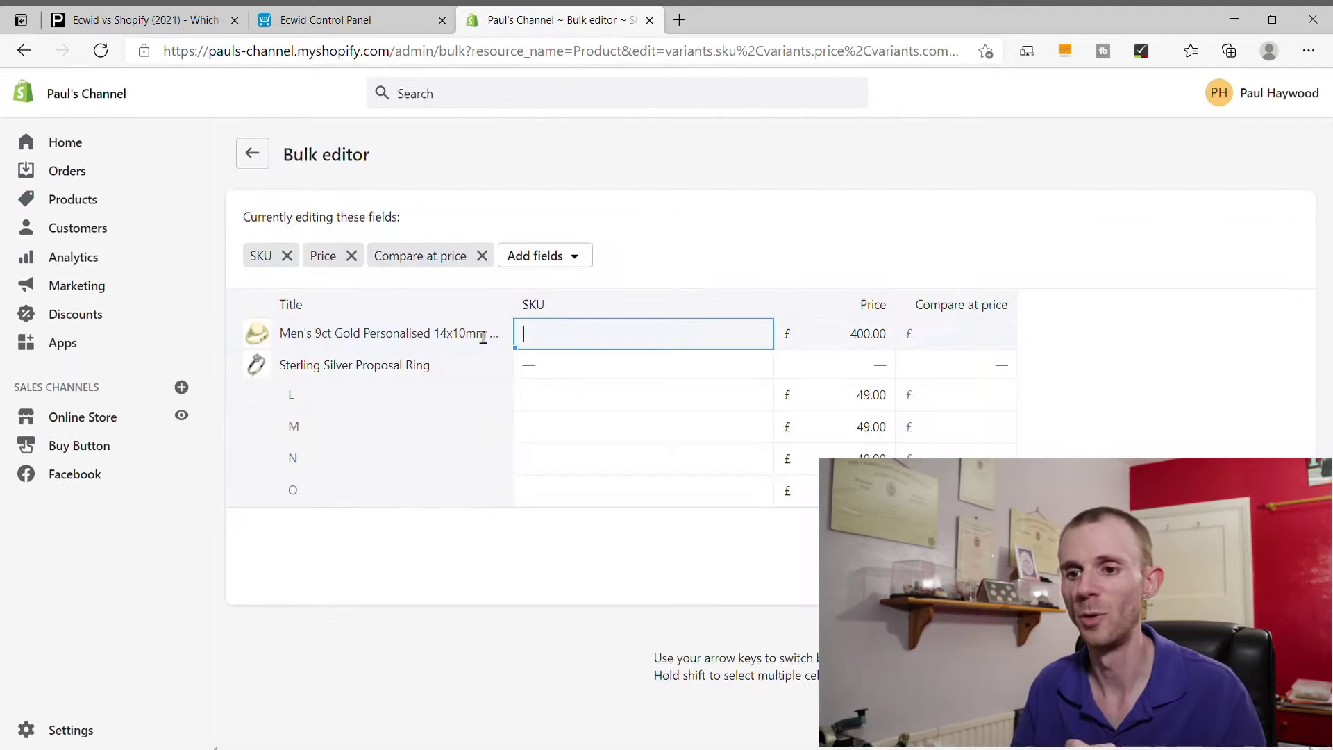
- Examine the additional product fields that can be added to the bulk editor, from general and pricing to shipping and SEO
{"action": "left_click", "coordinate": [574, 257]}
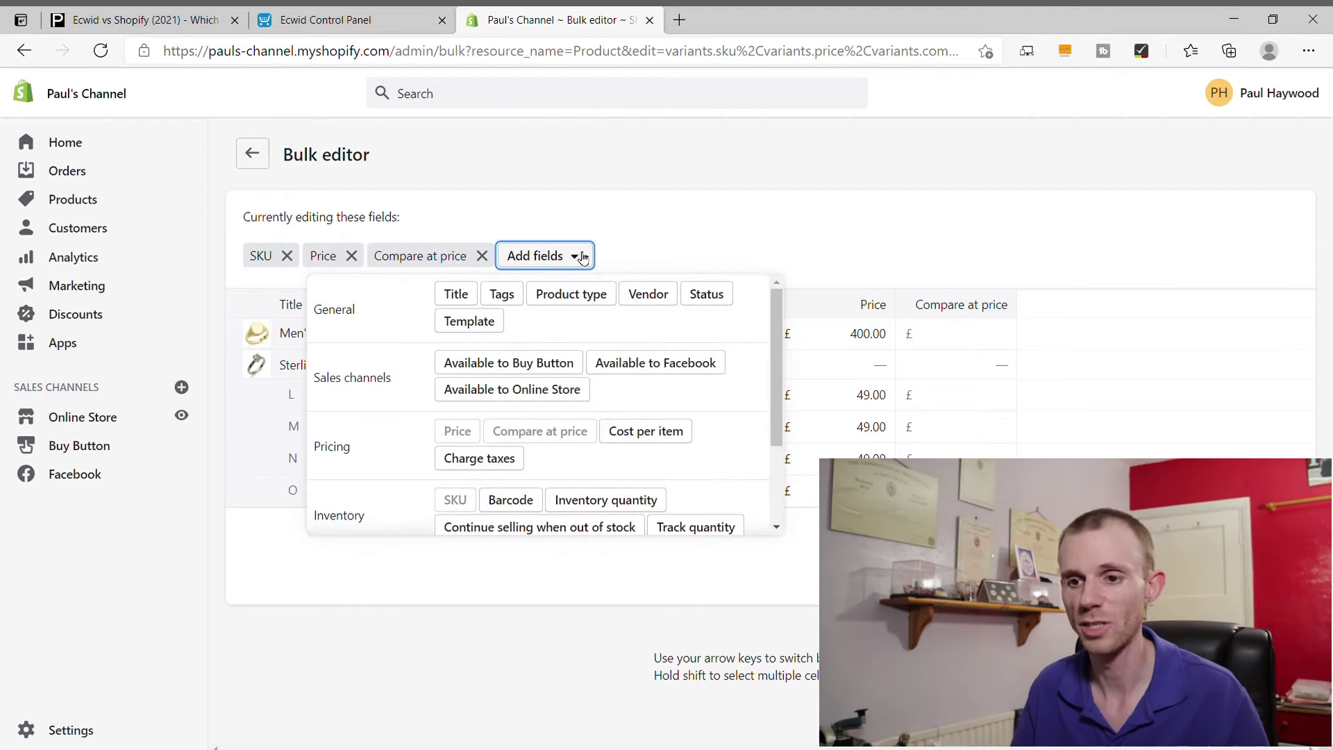
{"action": "scroll", "coordinate": [586, 348], "scroll_direction": "down", "scroll_amount": 2}
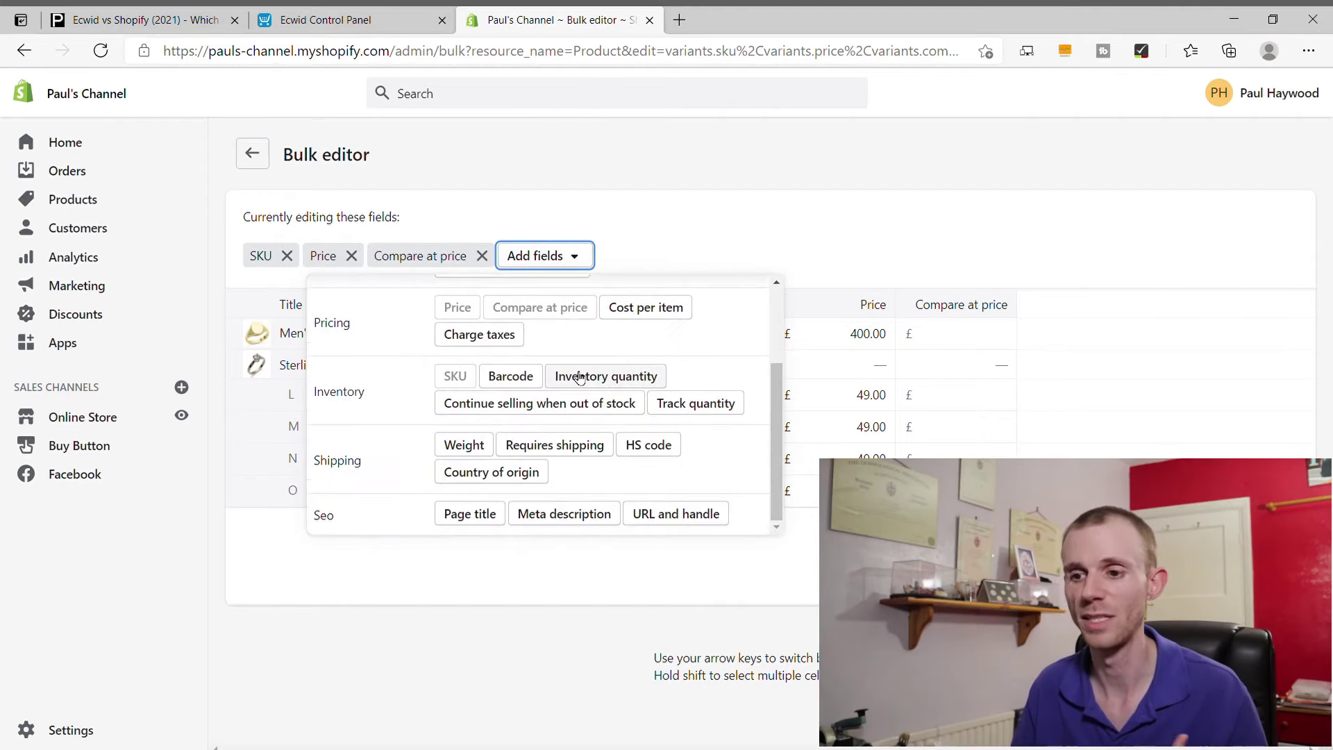
{"action": "left_click", "coordinate": [700, 210]}
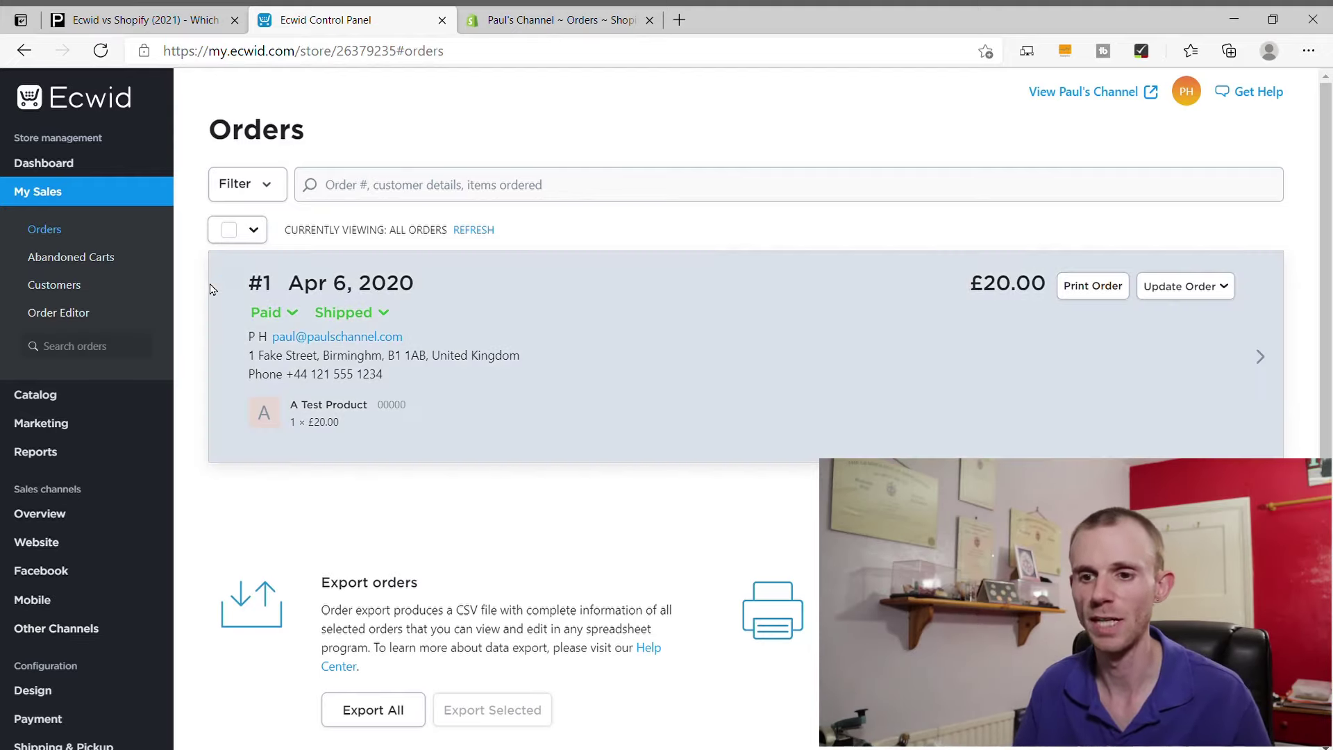
- Select the Apr 6, 2020 order in Ecwid and review its bulk update options and individual order update options
{"action": "left_click", "coordinate": [230, 284]}
{"action": "left_click", "coordinate": [444, 229]}
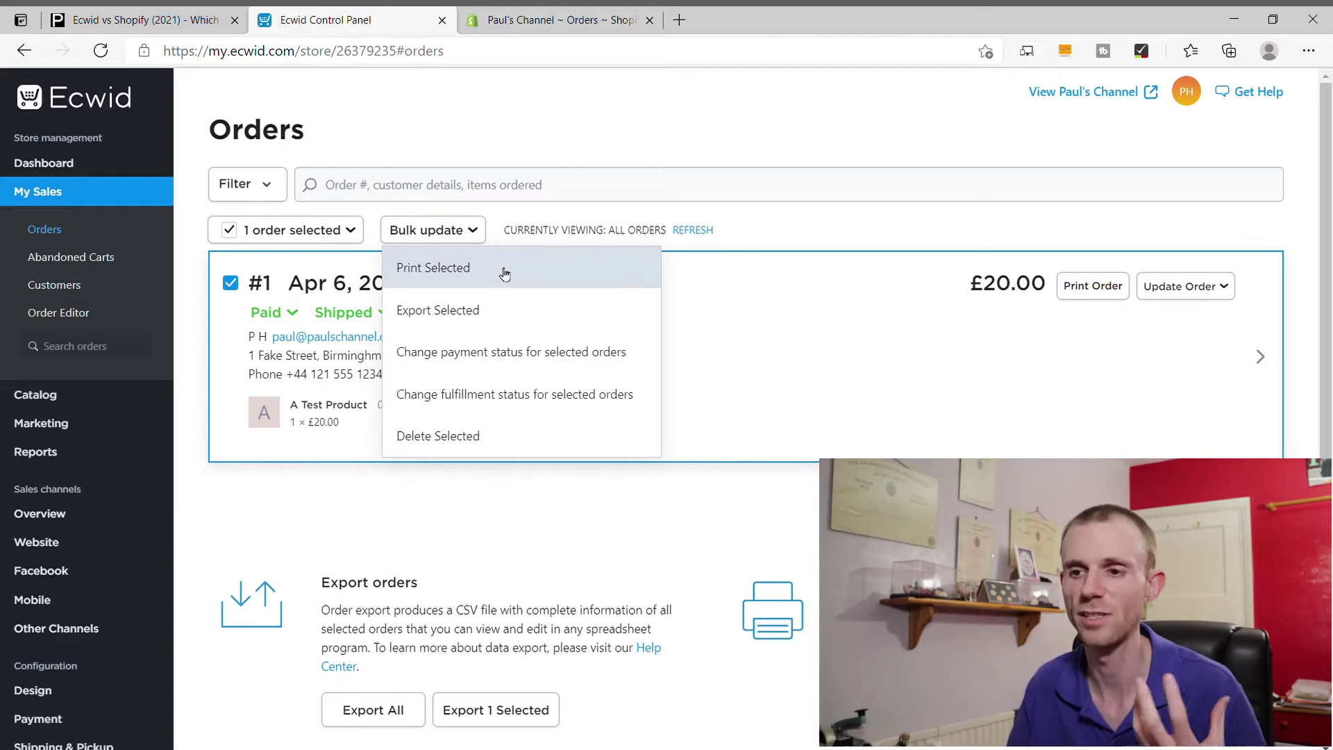
{"action": "left_click", "coordinate": [1227, 295]}
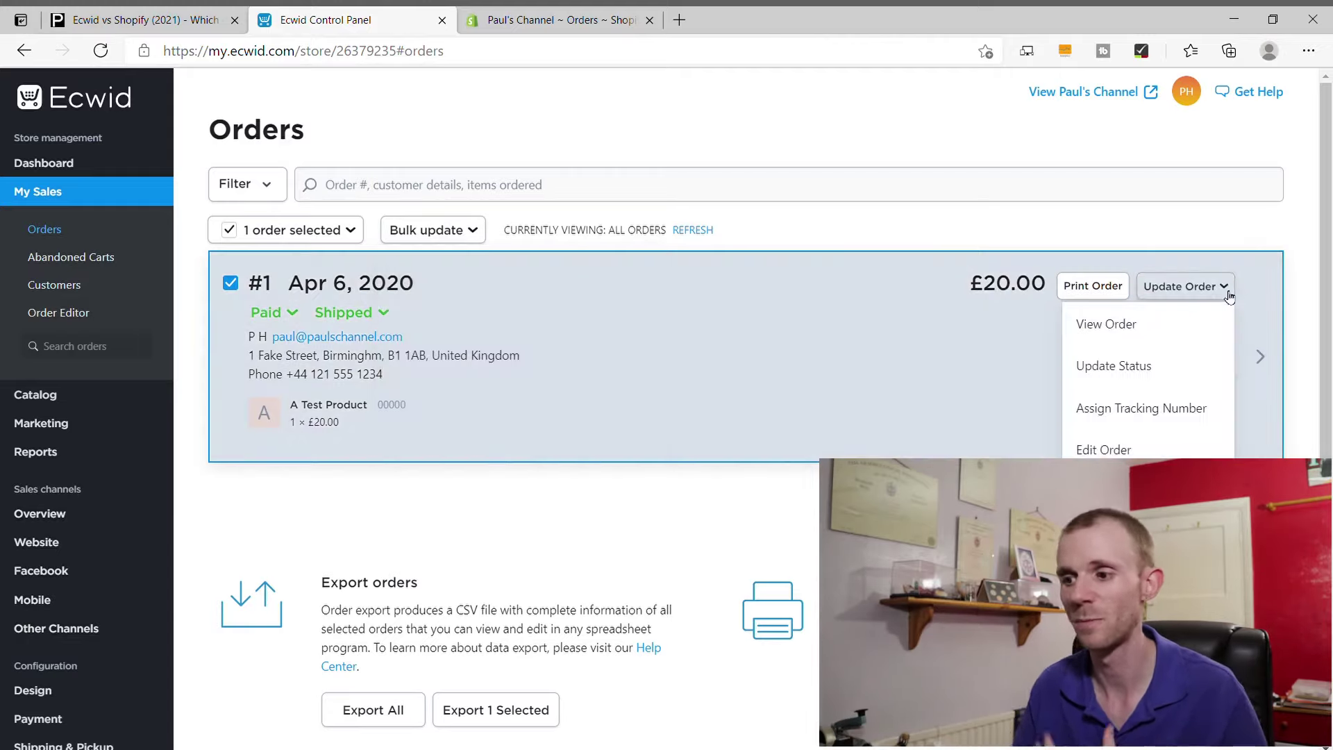
{"action": "left_click", "coordinate": [860, 222]}
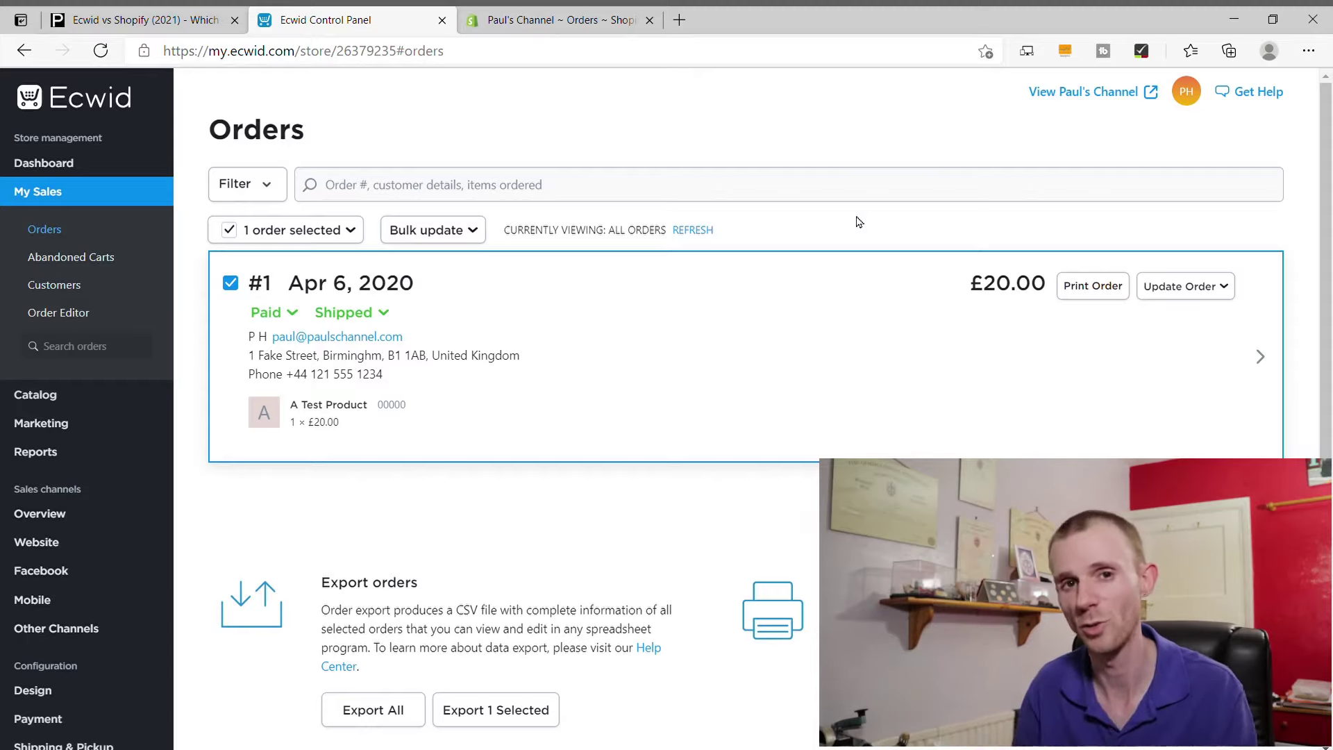
- Switch to the Shopify orders, select all orders in the list, and review the additional bulk actions
{"action": "key", "text": "ctrl+Tab"}
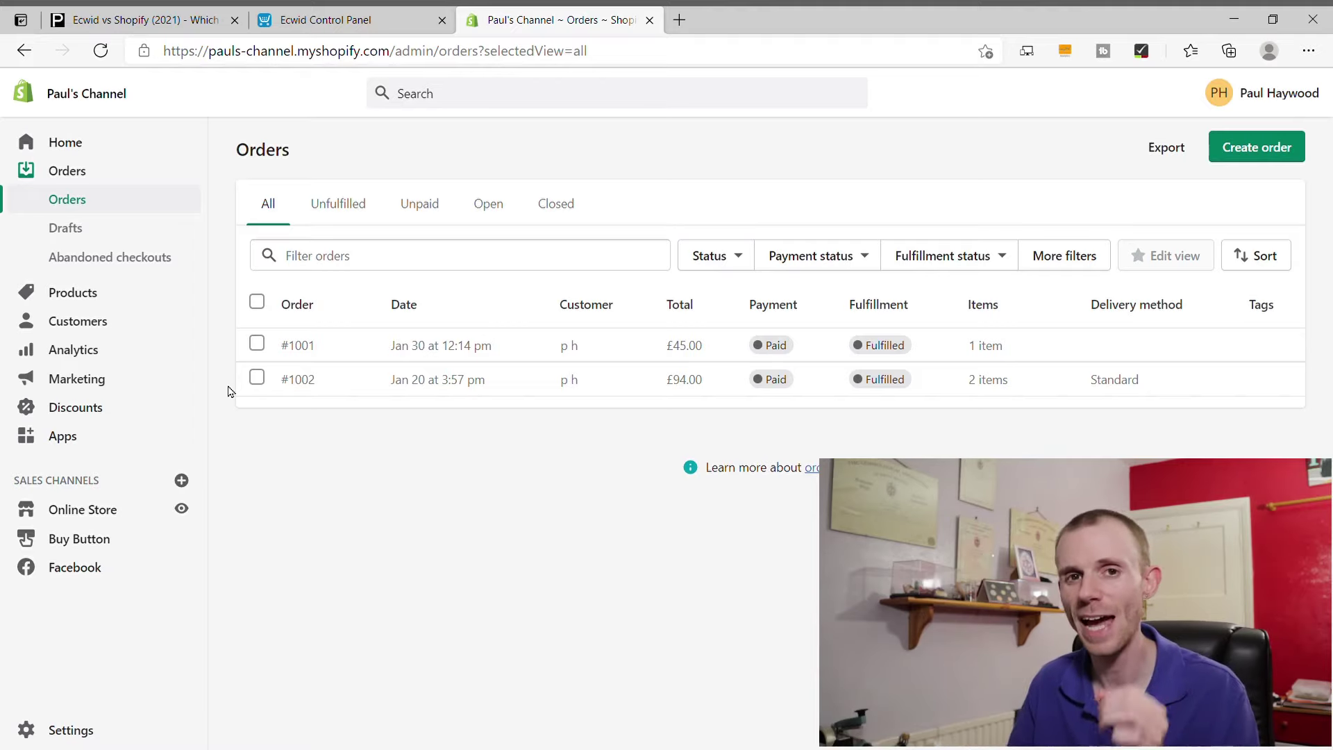
{"action": "left_click", "coordinate": [256, 301]}
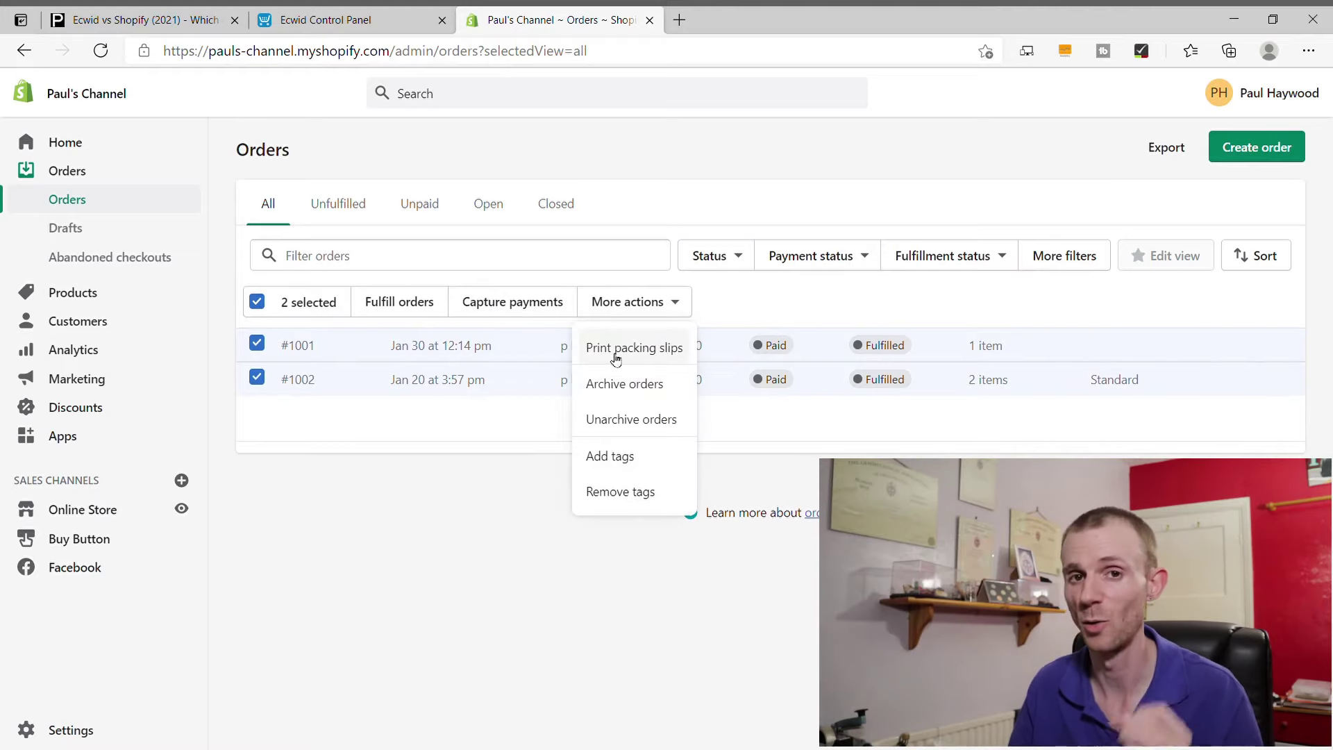
{"action": "left_click", "coordinate": [521, 491]}
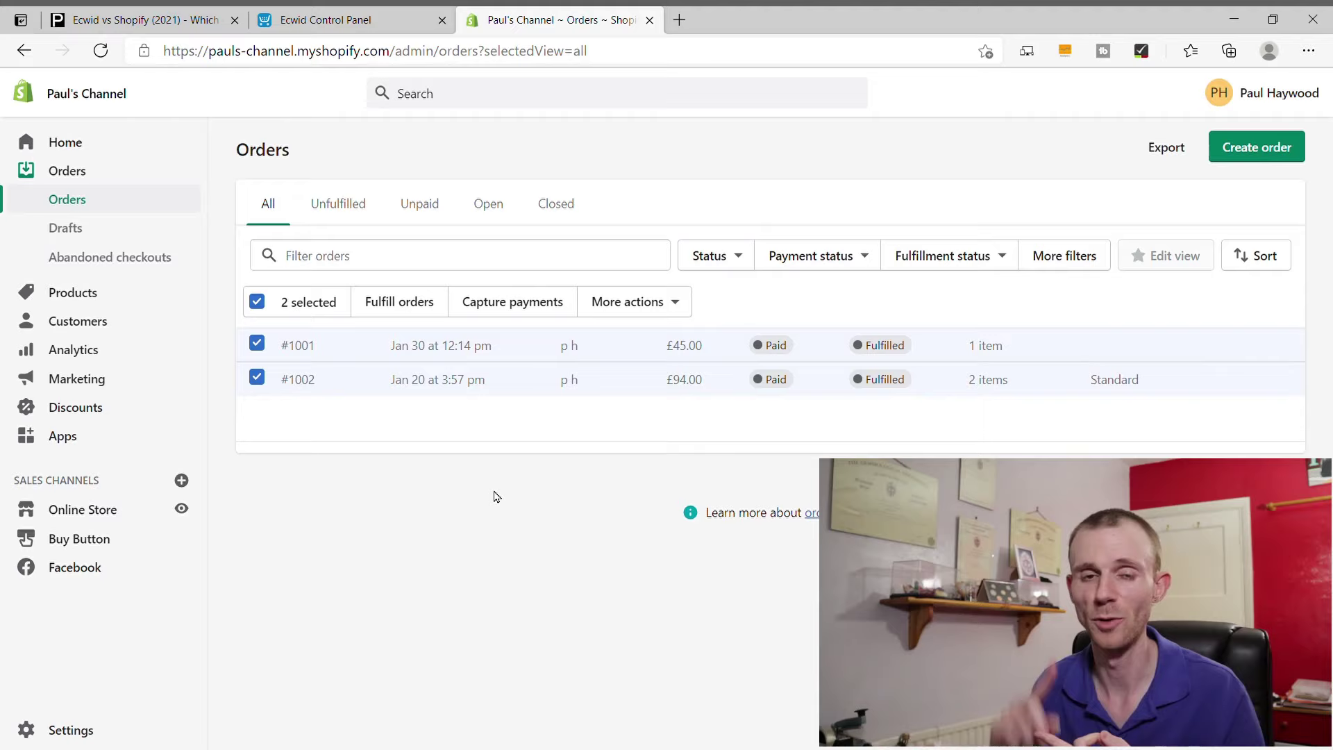